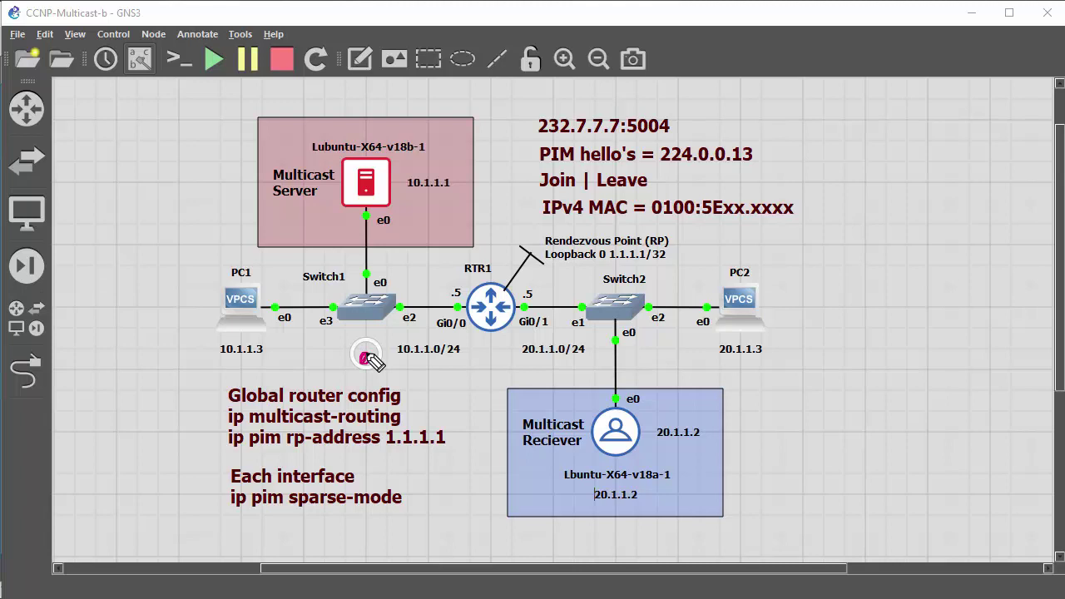
- Ink the stream path from the Multicast Server through Switch1, around RTR1, and via Switch2 to the receiver
left_click_drag(365, 357, 364, 325)
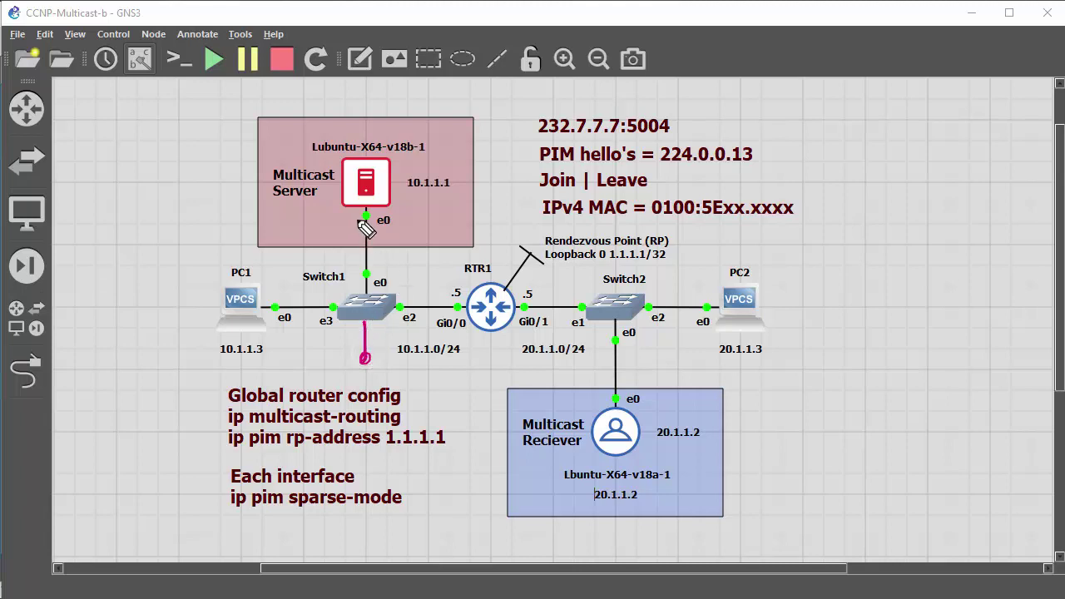
left_click_drag(359, 218, 359, 349)
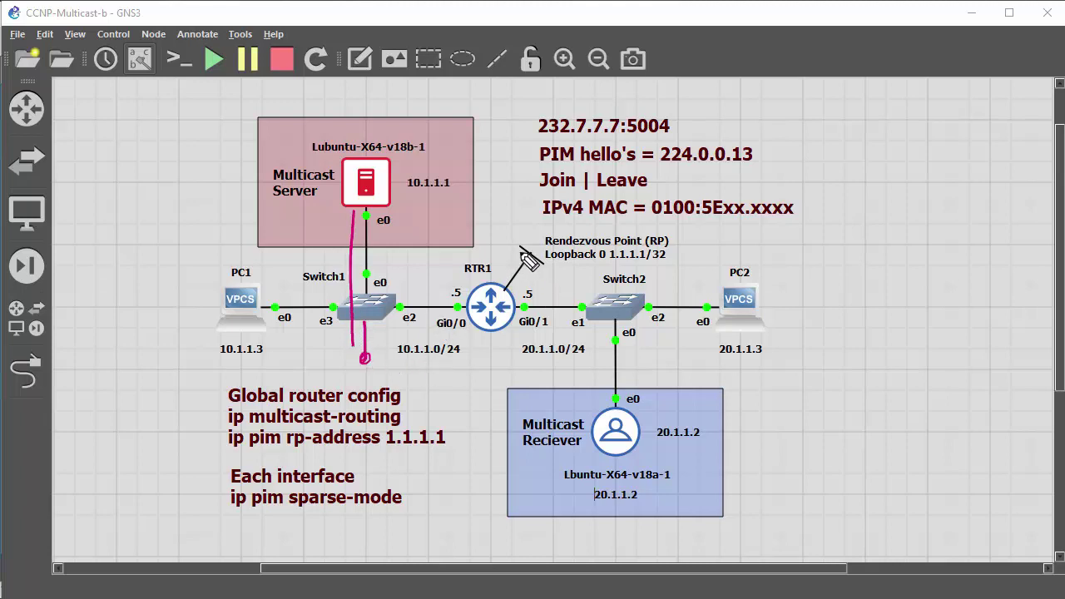
mouse_move(521, 249)
left_mouse_down()
mouse_move(458, 243)
mouse_move(433, 286)
mouse_move(450, 343)
mouse_move(482, 362)
mouse_move(529, 345)
mouse_move(543, 312)
mouse_move(522, 246)
left_mouse_up()
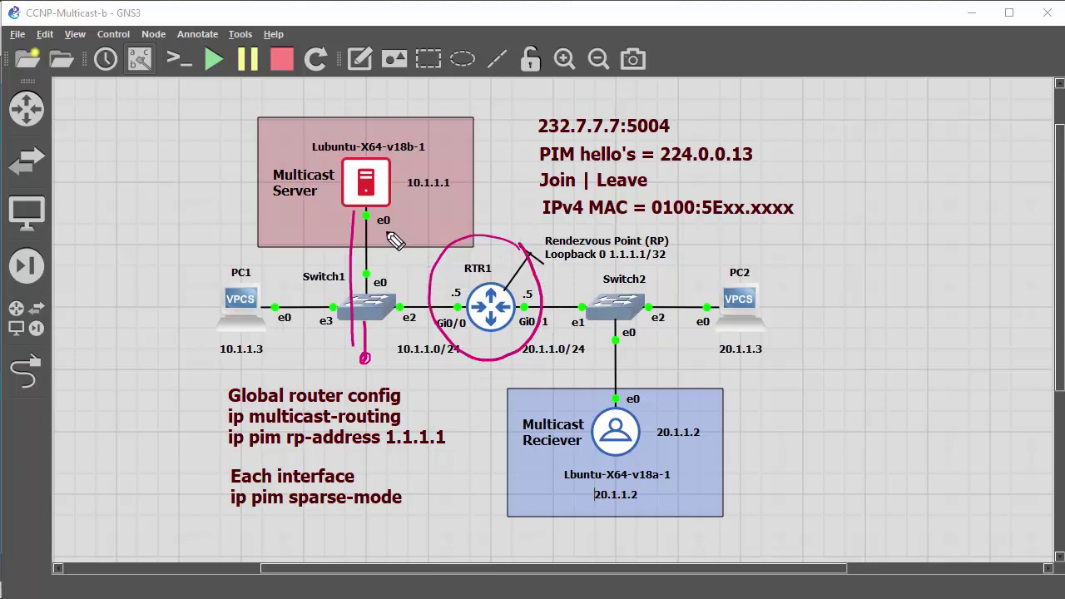
mouse_move(385, 230)
left_mouse_down()
mouse_move(386, 276)
mouse_move(409, 293)
mouse_move(572, 293)
mouse_move(592, 312)
mouse_move(586, 406)
left_mouse_up()
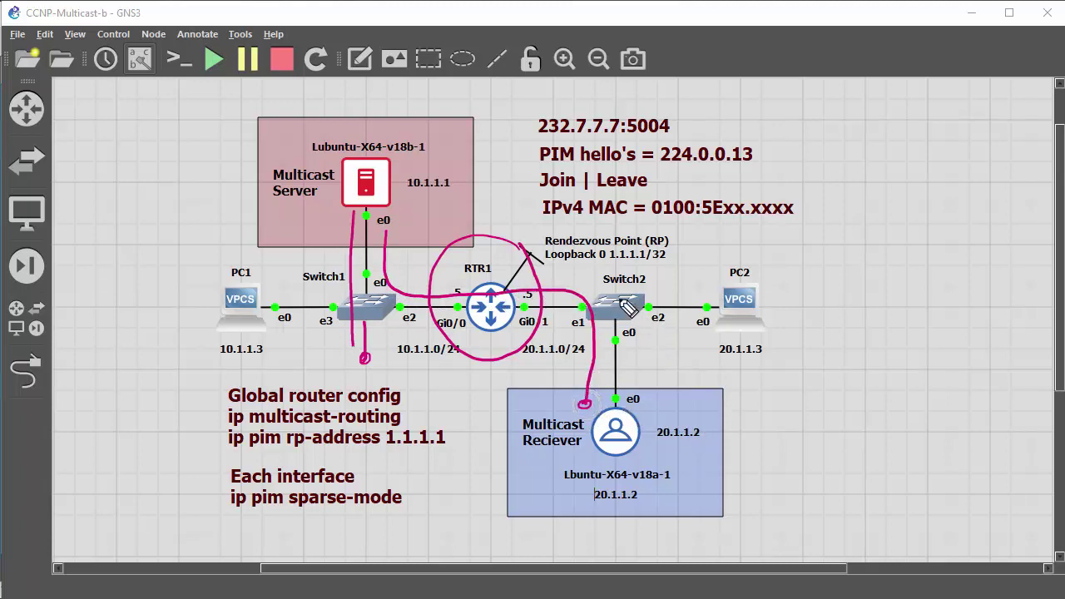
left_click_drag(629, 320, 716, 412)
left_click_drag(641, 313, 723, 399)
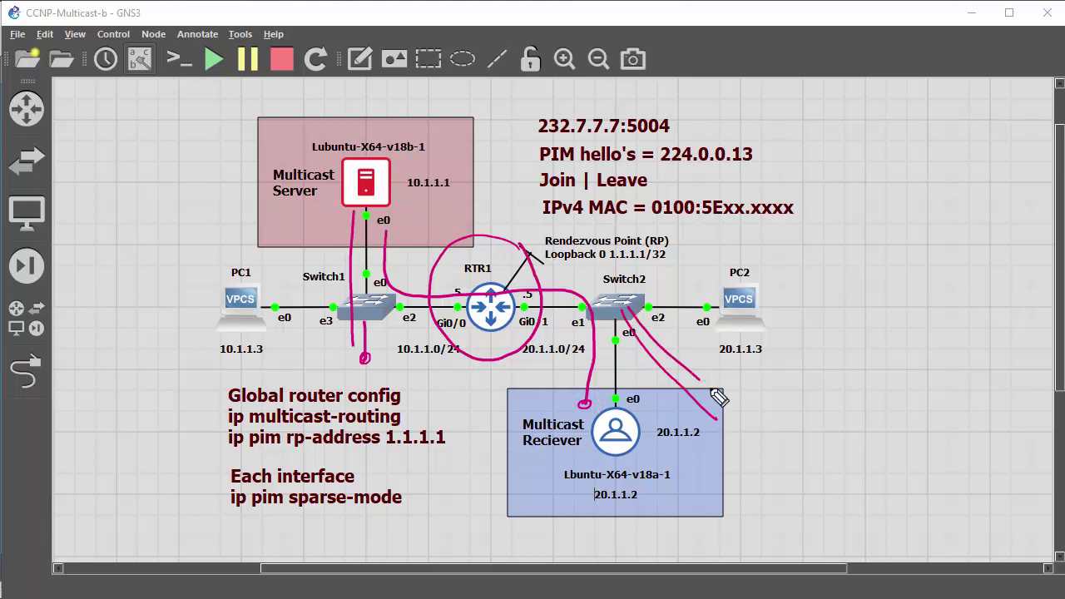
mouse_move(649, 320)
left_mouse_down()
mouse_move(718, 378)
mouse_move(738, 382)
mouse_move(664, 332)
mouse_move(740, 398)
left_mouse_up()
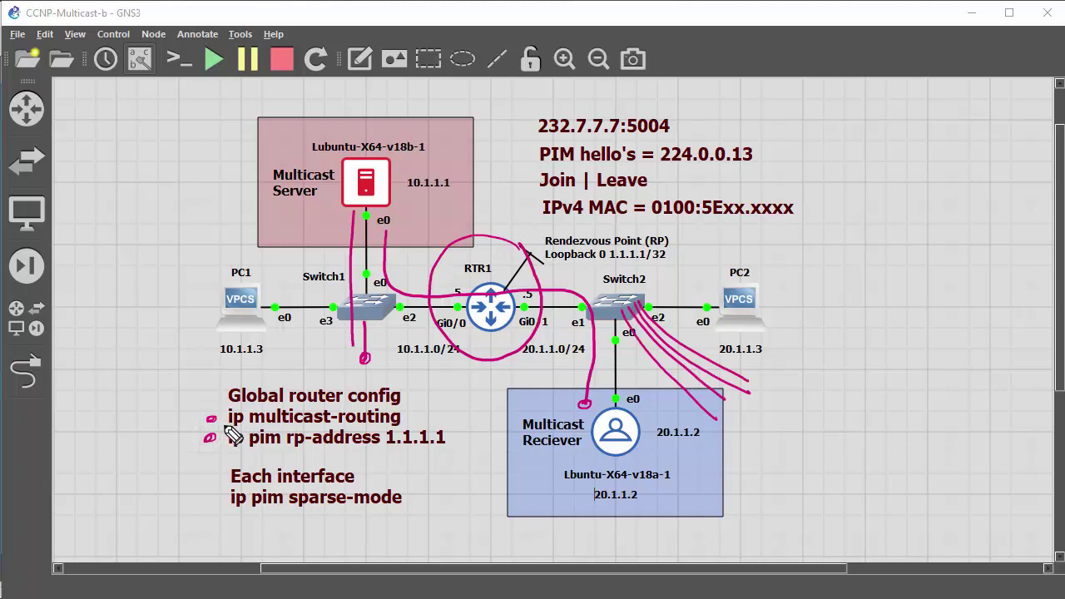
- Underline ip multicast-routing and ip pim rp-address 1.1.1.1, and circle the RP label near RTR1
left_click_drag(228, 426, 401, 421)
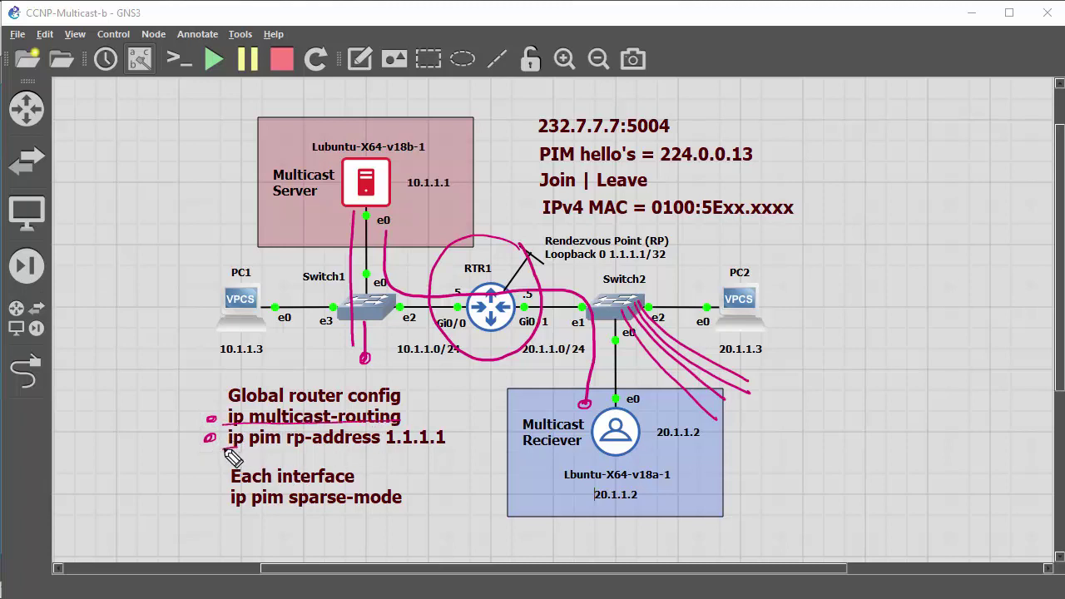
left_click_drag(226, 450, 445, 454)
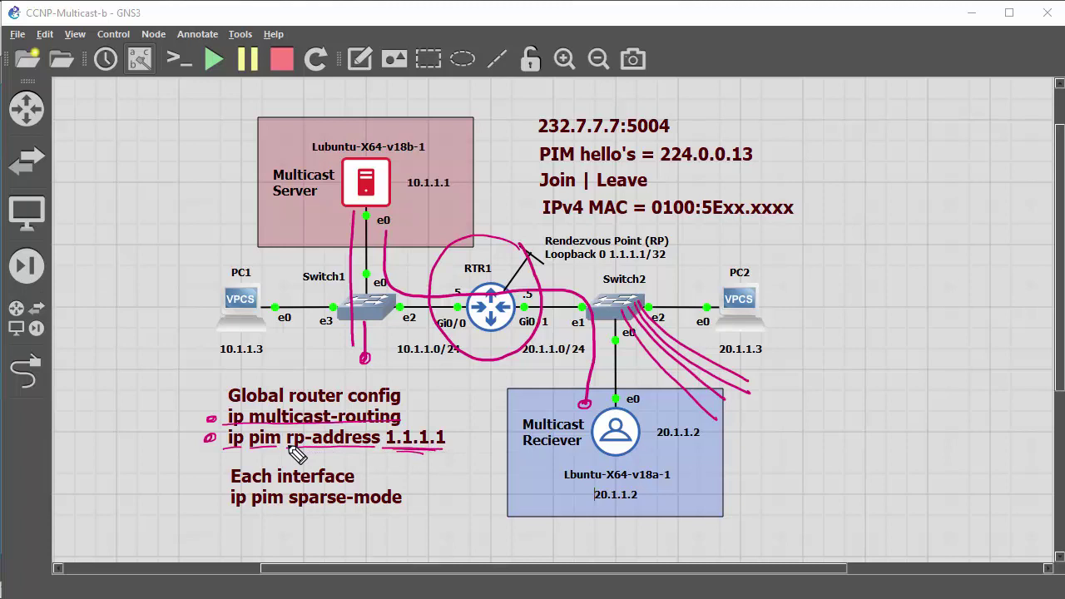
left_click_drag(286, 450, 379, 451)
mouse_move(588, 223)
left_mouse_down()
mouse_move(530, 246)
mouse_move(546, 270)
mouse_move(670, 267)
mouse_move(686, 246)
mouse_move(656, 225)
mouse_move(587, 219)
left_mouse_up()
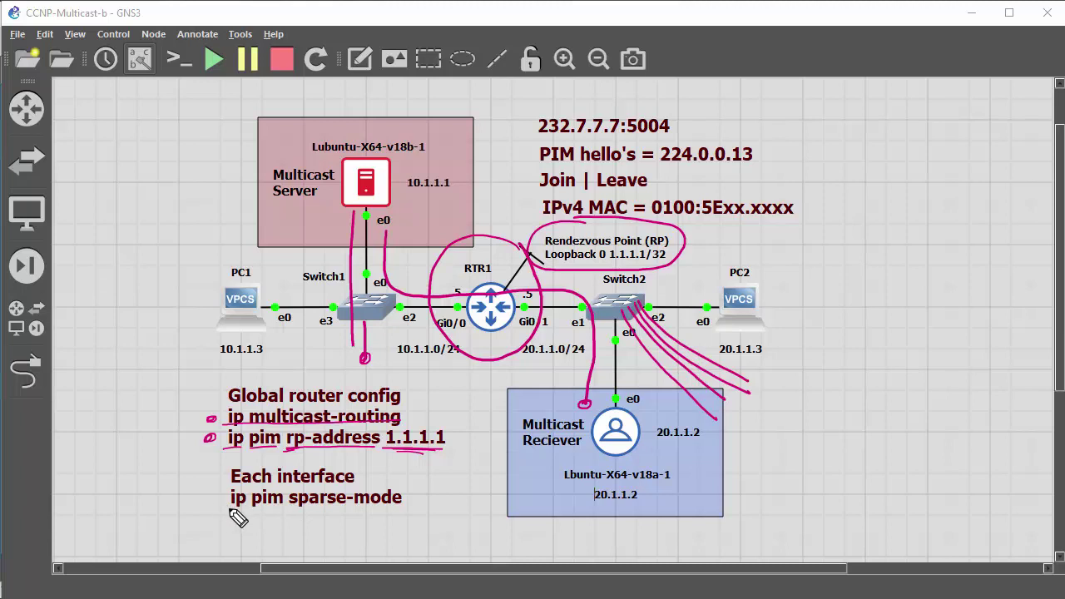
- Underline ip pim sparse-mode, mark RTR1's Gi0/1 and the RP label, then erase all ink
left_click_drag(230, 510, 401, 507)
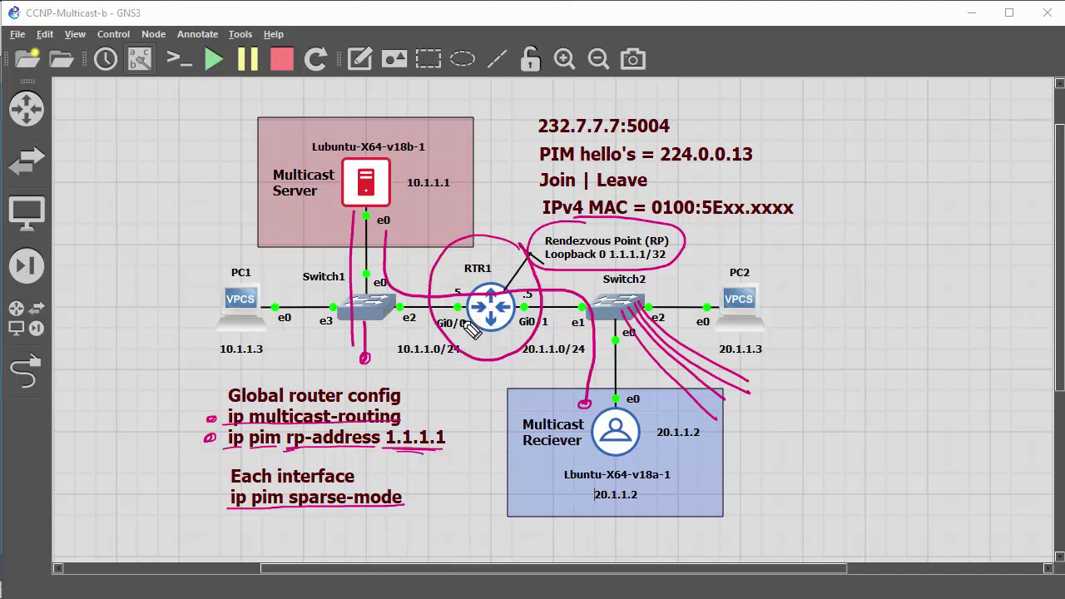
left_click_drag(416, 494, 414, 495)
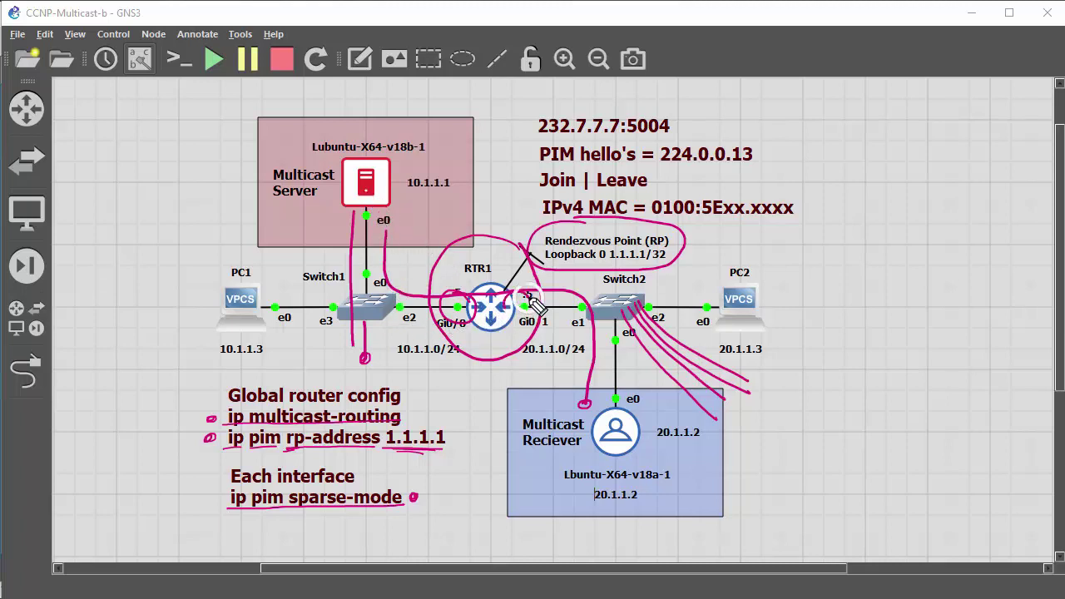
mouse_move(532, 304)
left_mouse_down()
mouse_move(516, 313)
mouse_move(518, 293)
mouse_move(503, 304)
mouse_move(520, 293)
mouse_move(507, 295)
left_mouse_up()
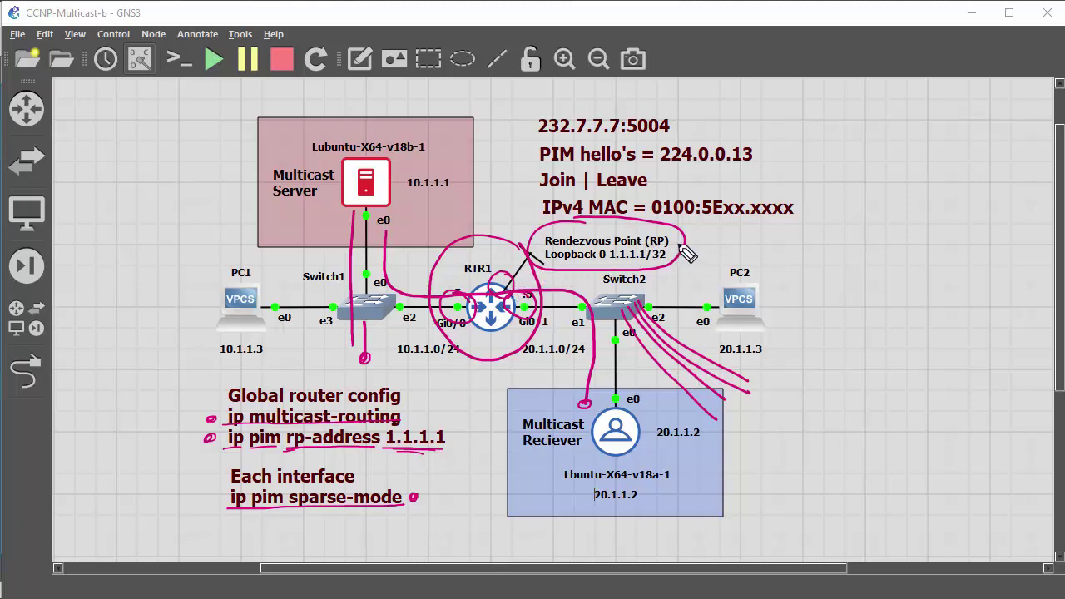
left_click_drag(680, 246, 709, 244)
key("Escape")
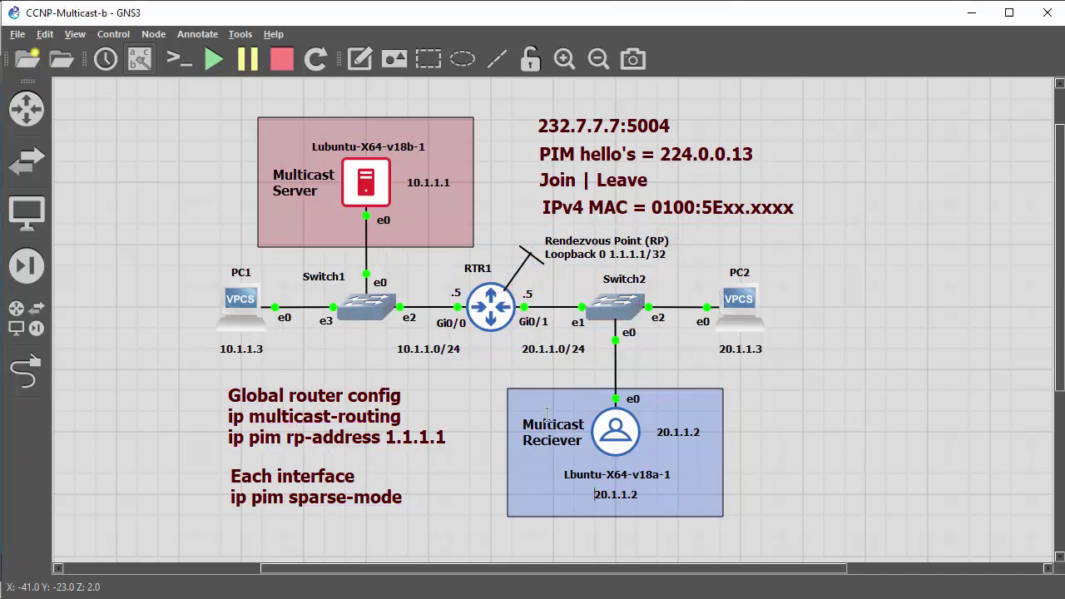
- Capture packets on the Switch2–Multicast Receiver link and open the capture in Wireshark
right_click(616, 363)
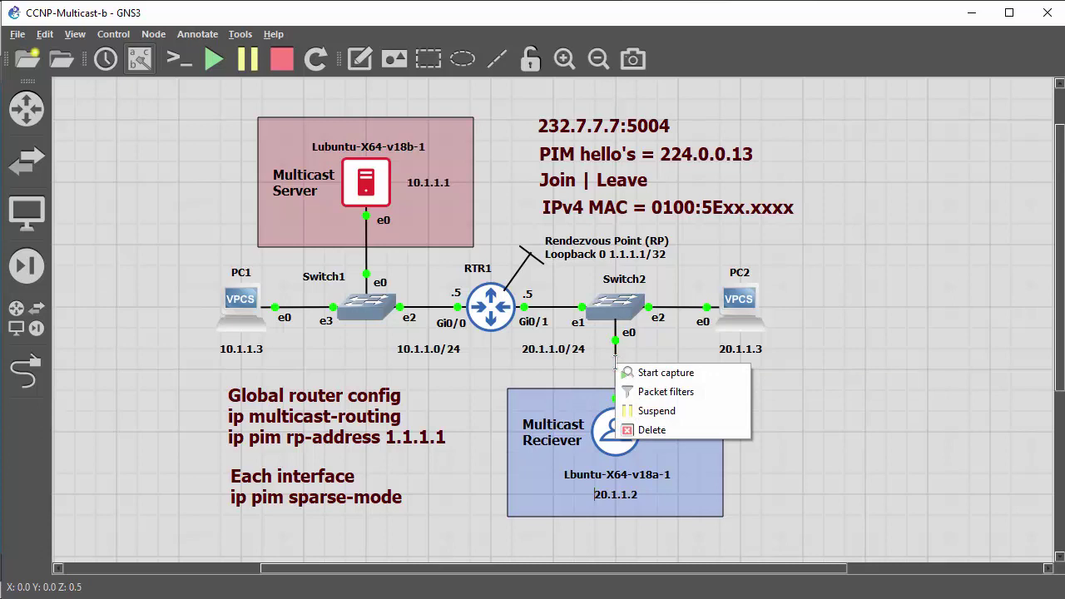
left_click(675, 374)
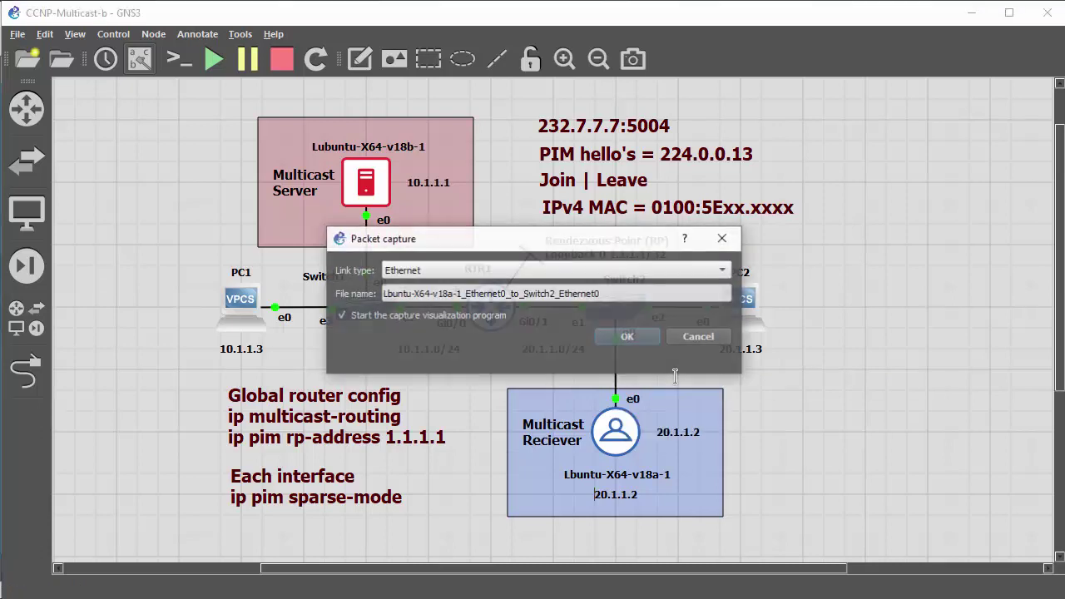
left_click(629, 336)
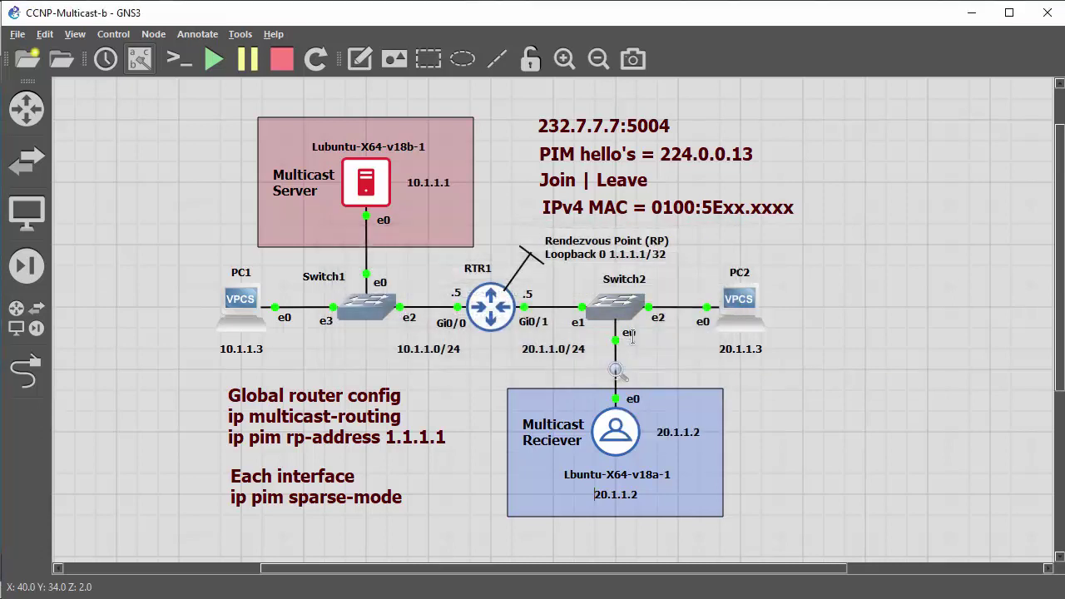
right_click(615, 371)
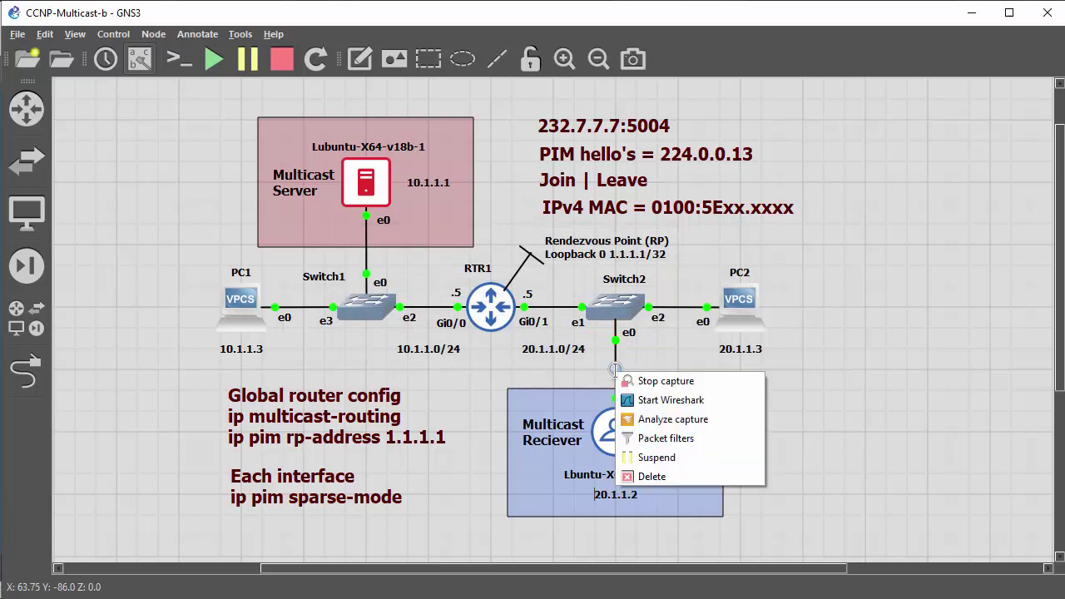
left_click(670, 400)
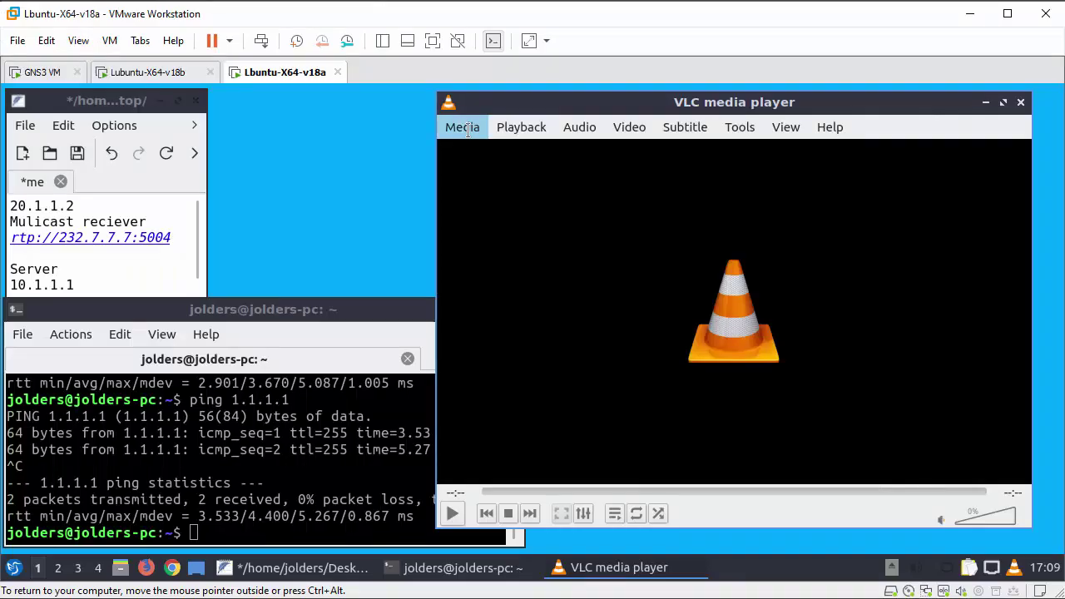
- Play the network stream rtp://232.7.7.7:5004 in VLC, copying the URL from the notes
left_click(464, 129)
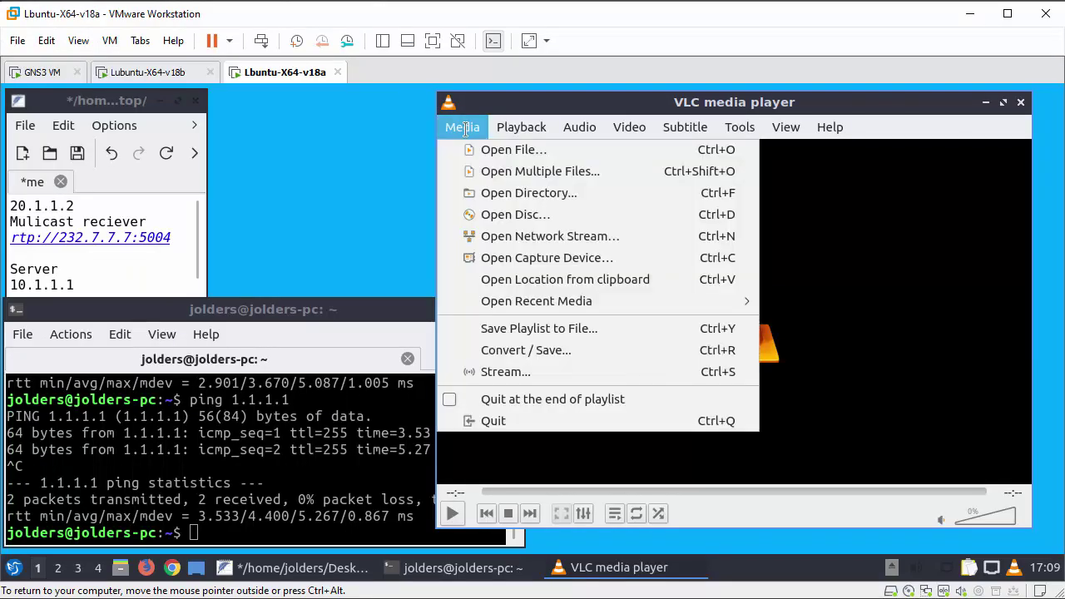
left_click(507, 237)
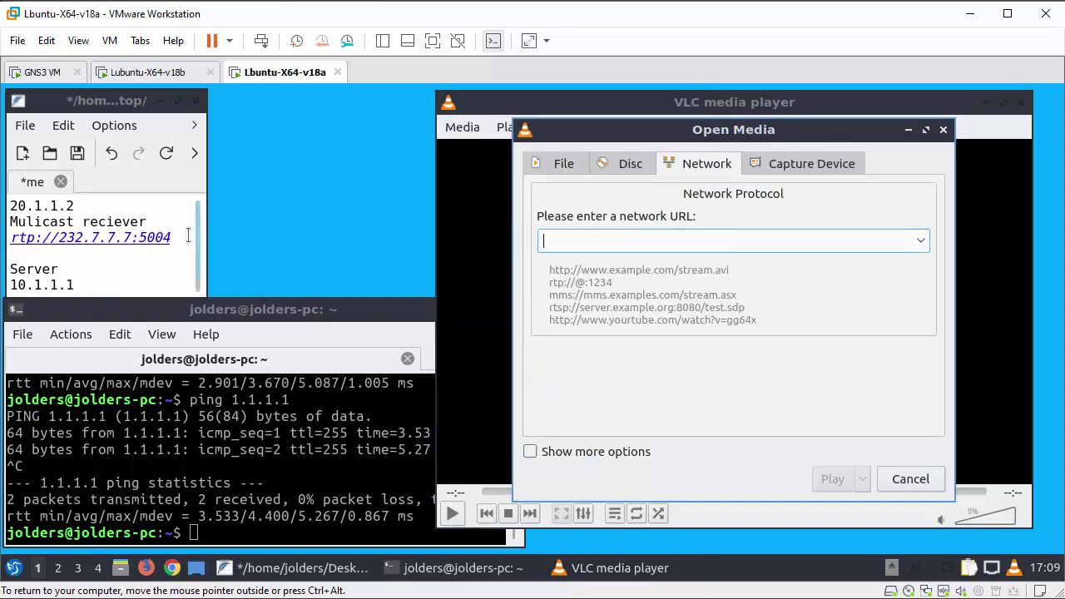
left_click_drag(171, 237, 11, 238)
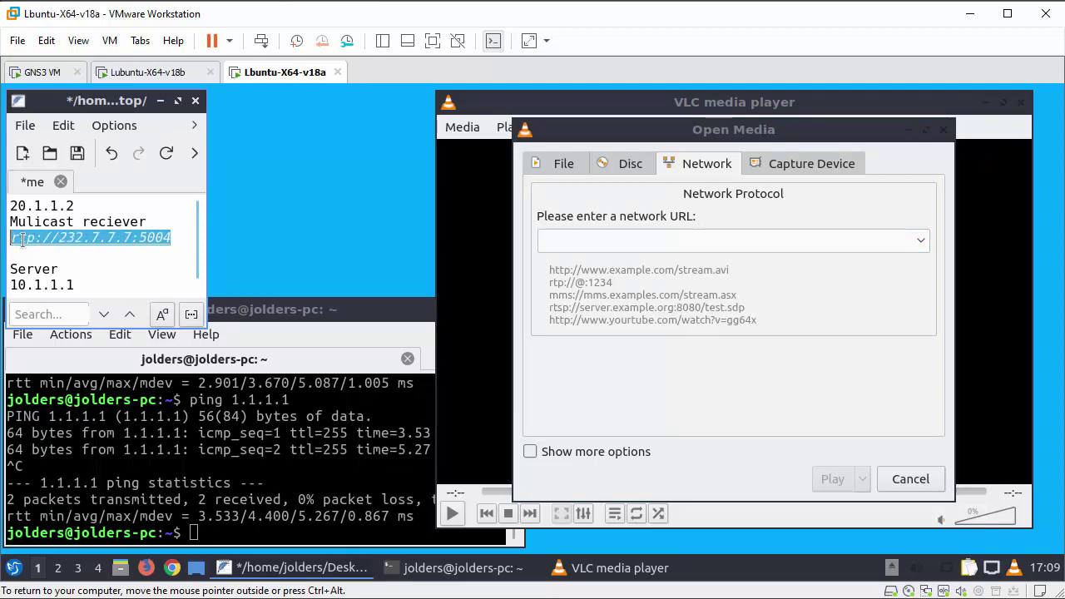
right_click(21, 239)
left_click(50, 372)
left_click(596, 240)
right_click(595, 240)
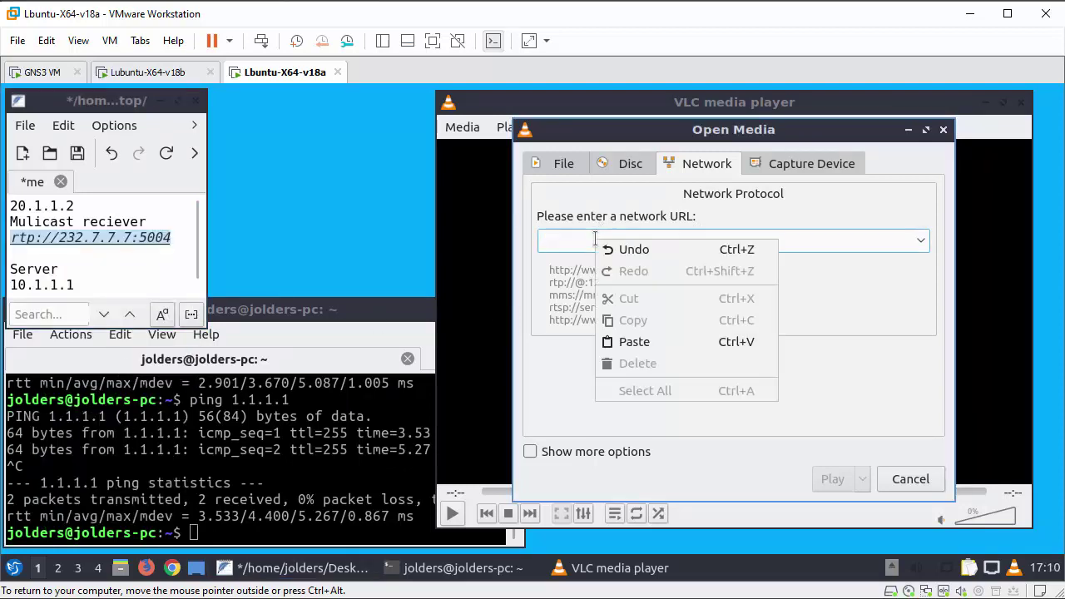
left_click(663, 340)
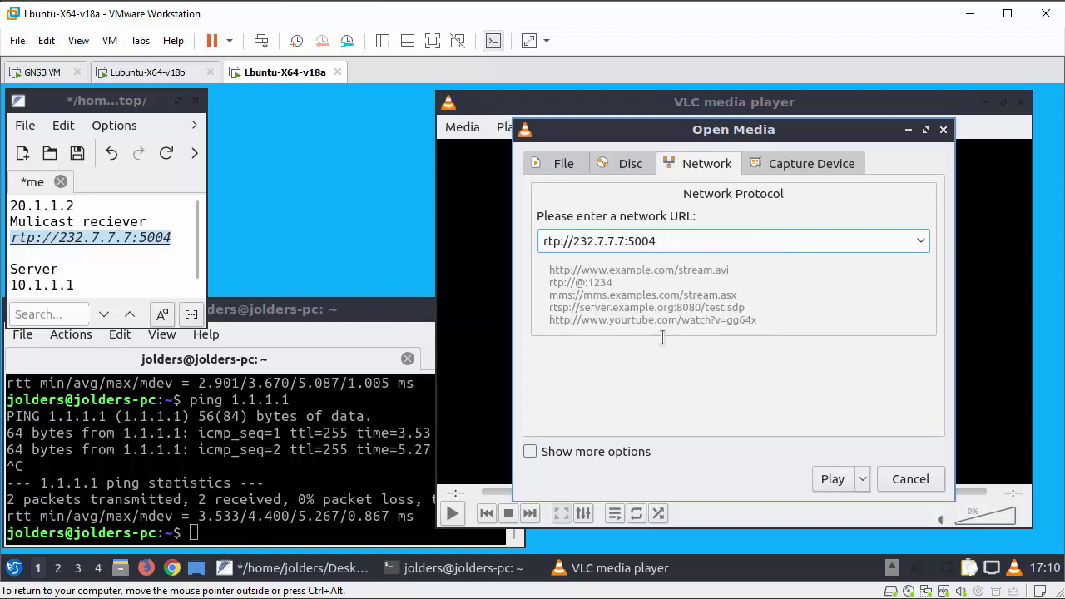
left_click(832, 479)
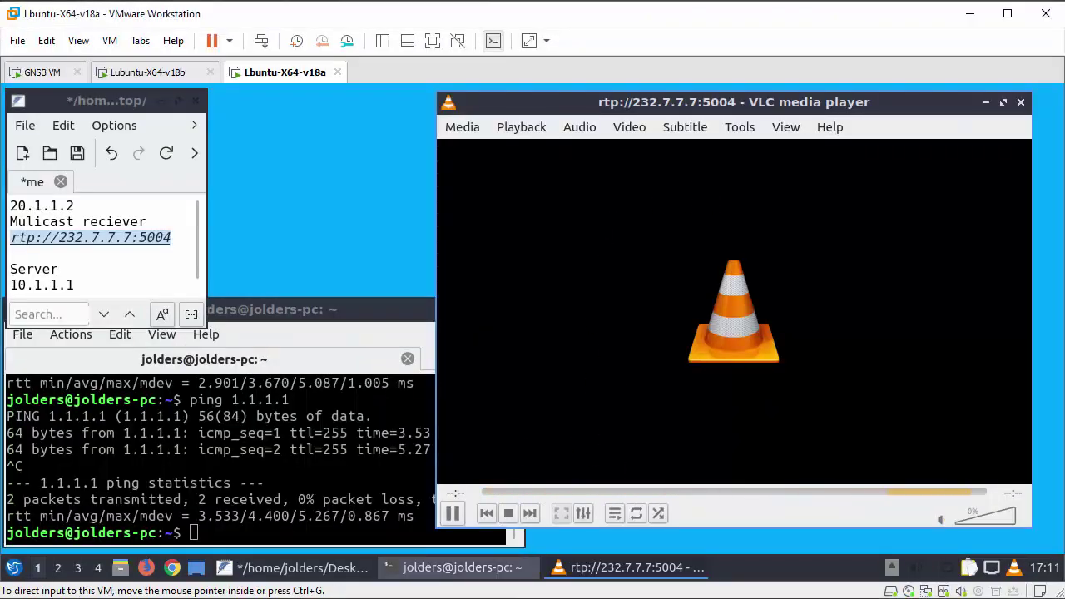
key("alt+Tab")
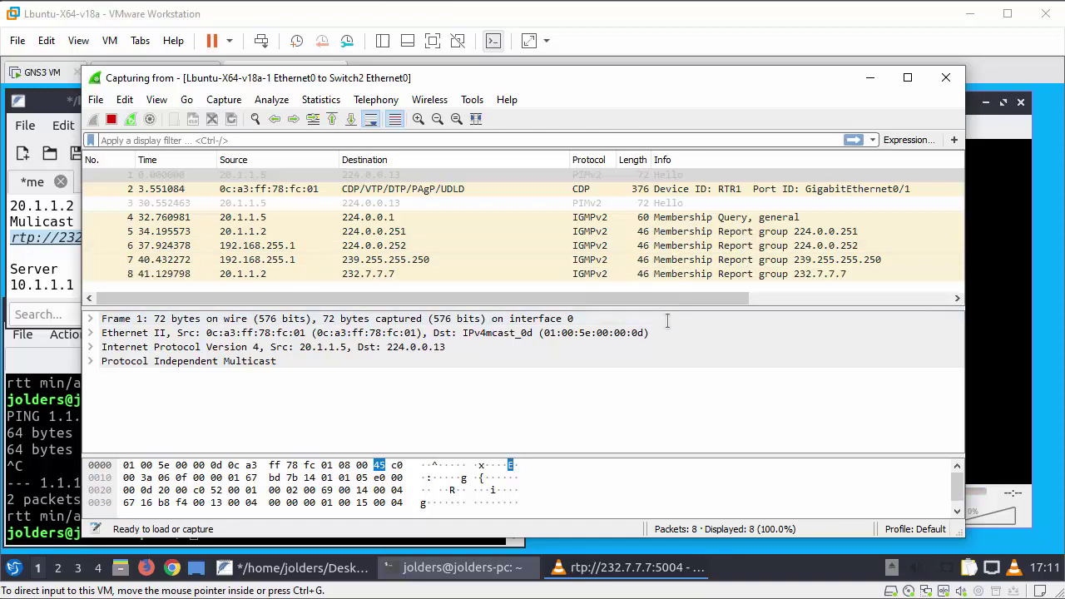
- Expand frame 8's IGMP Membership Report and underline type 0x16 and group 232.7.7.7
left_click_drag(667, 308, 653, 378)
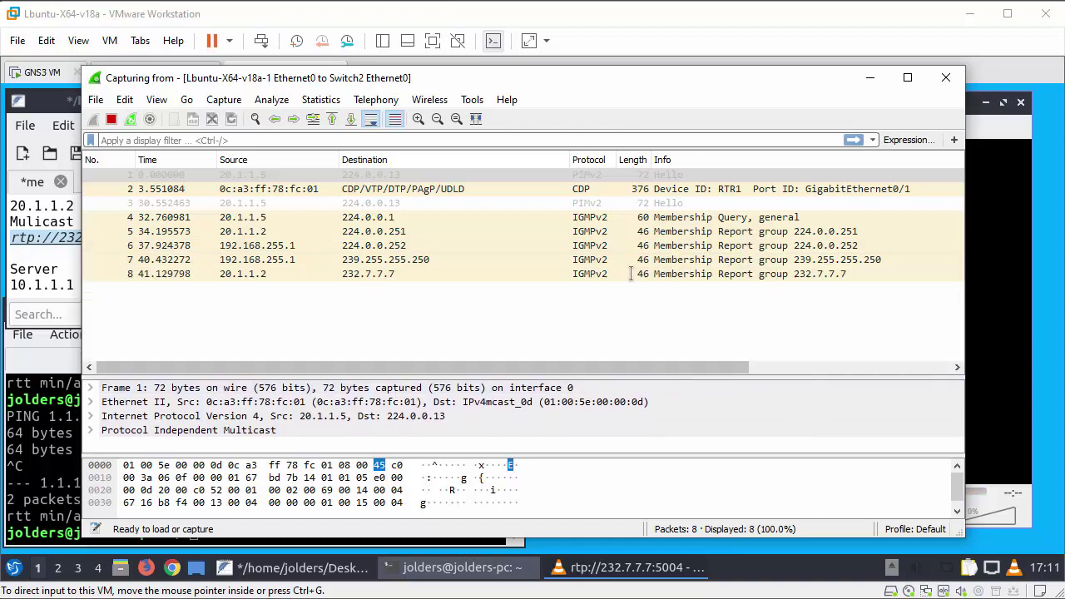
left_click(457, 273)
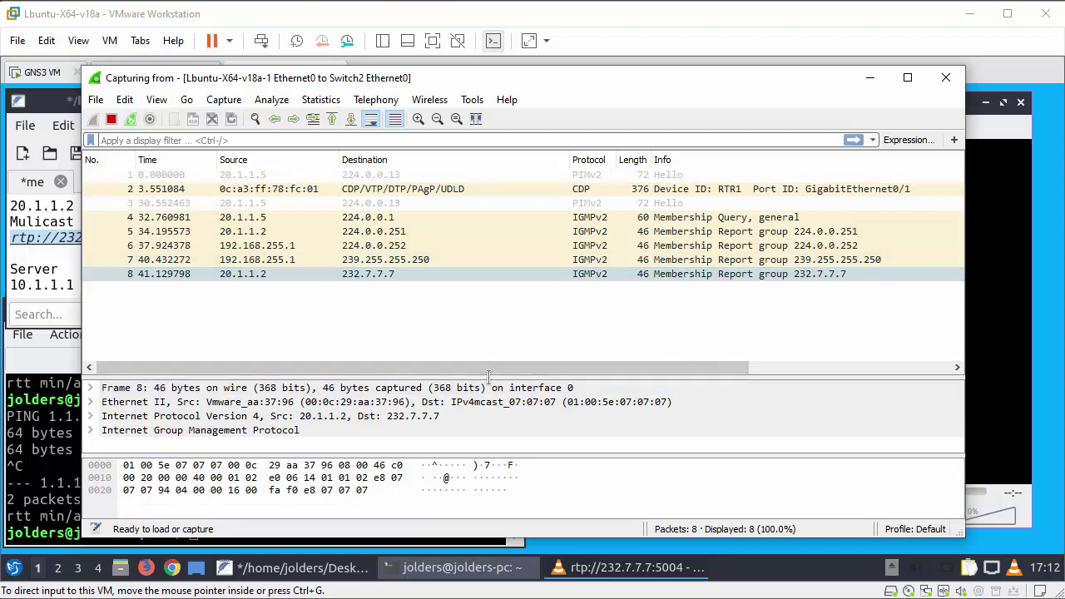
left_click_drag(490, 376, 480, 250)
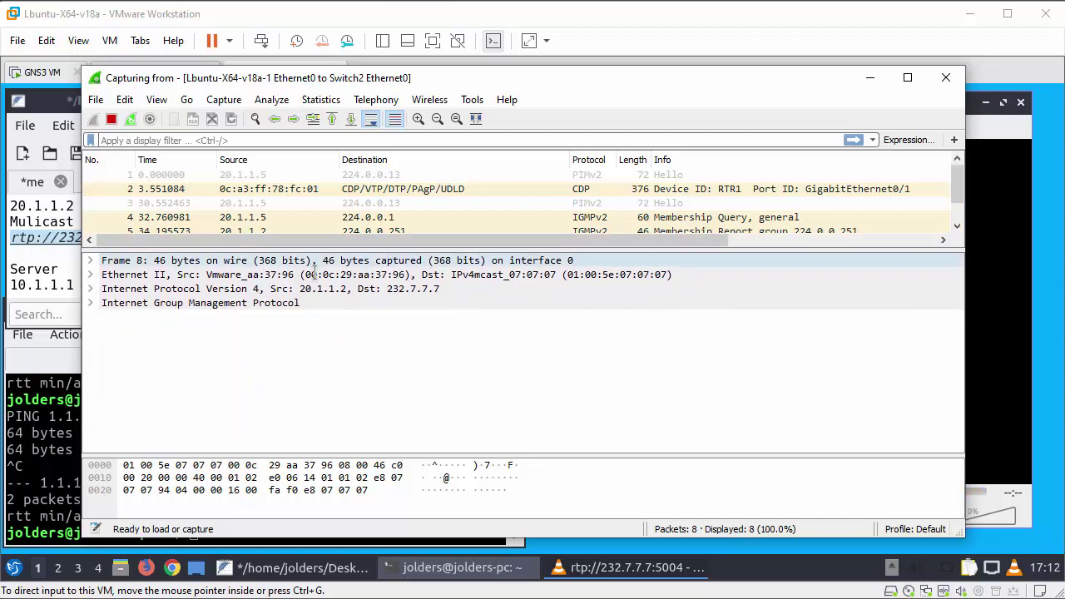
left_click(90, 303)
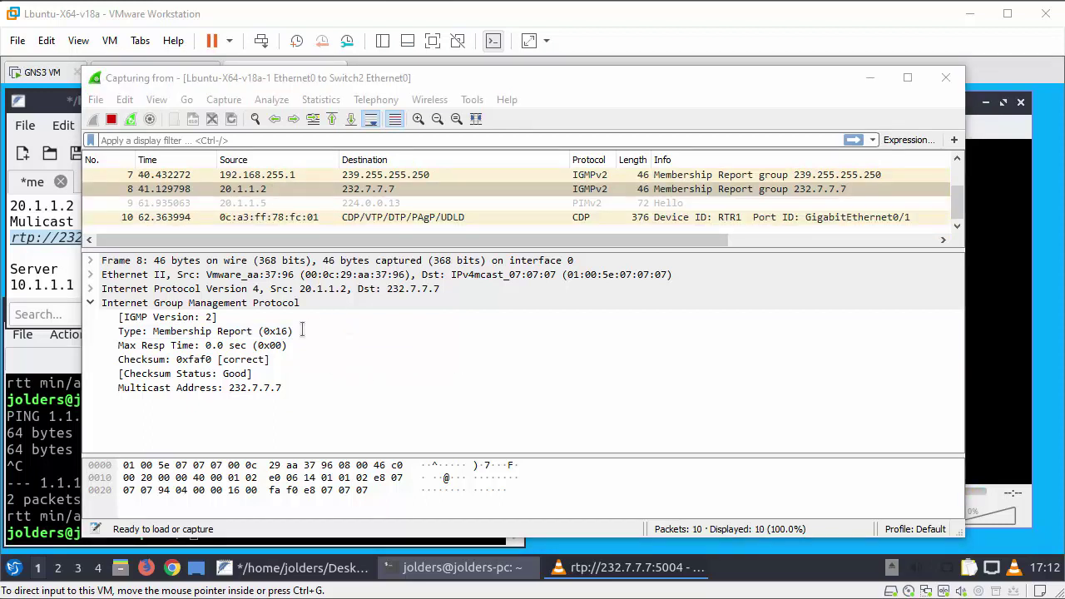
left_click_drag(297, 330, 406, 330)
left_click_drag(181, 398, 288, 395)
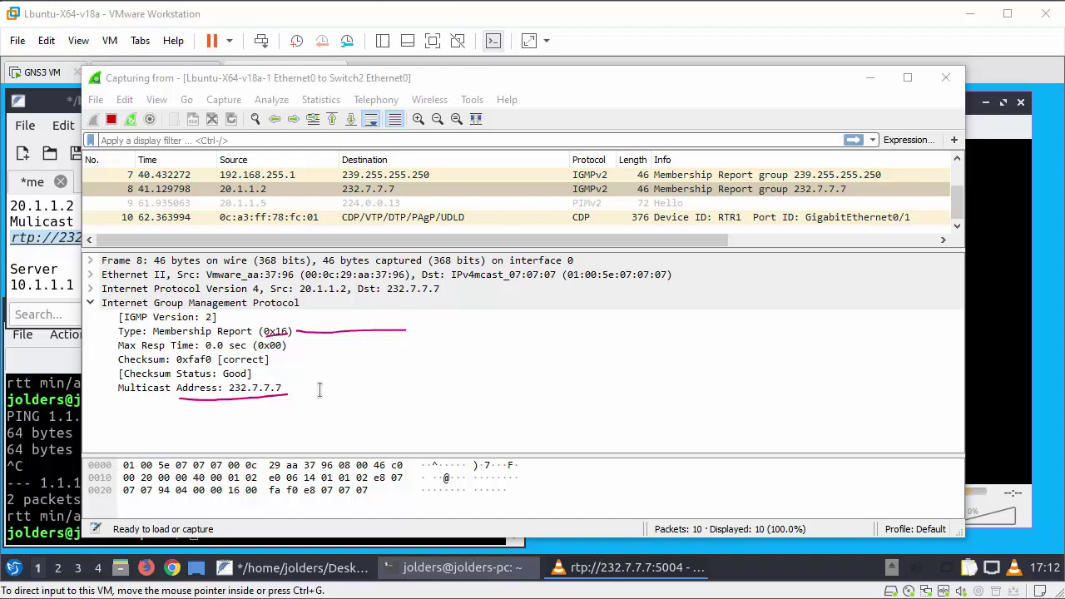
- Switch to the Lubuntu-X64-v18b VM and start a new VLC stream from the Media menu
key("alt+Tab")
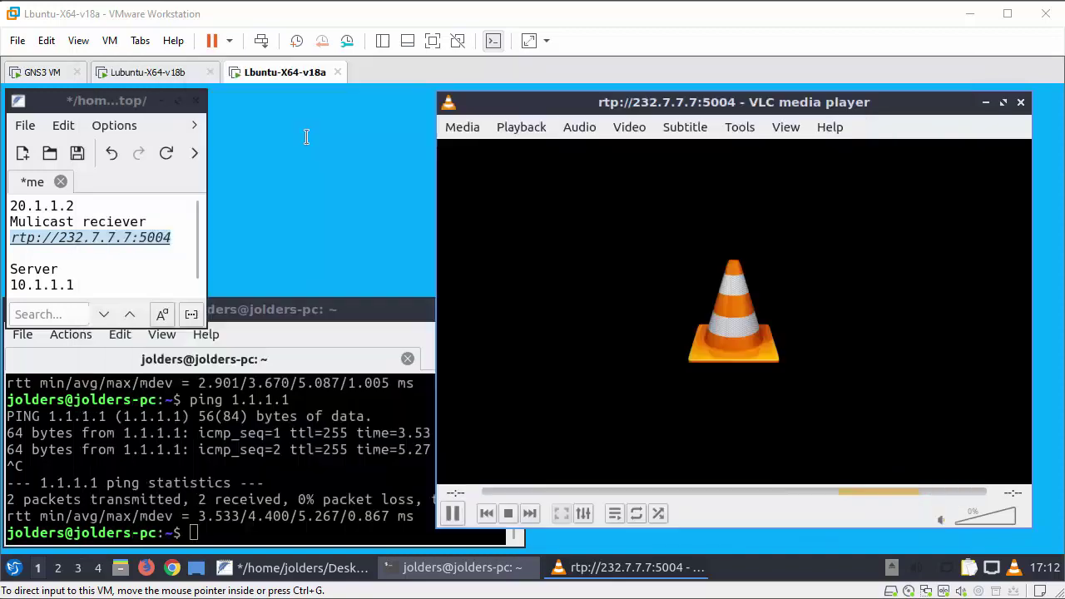
left_click(146, 71)
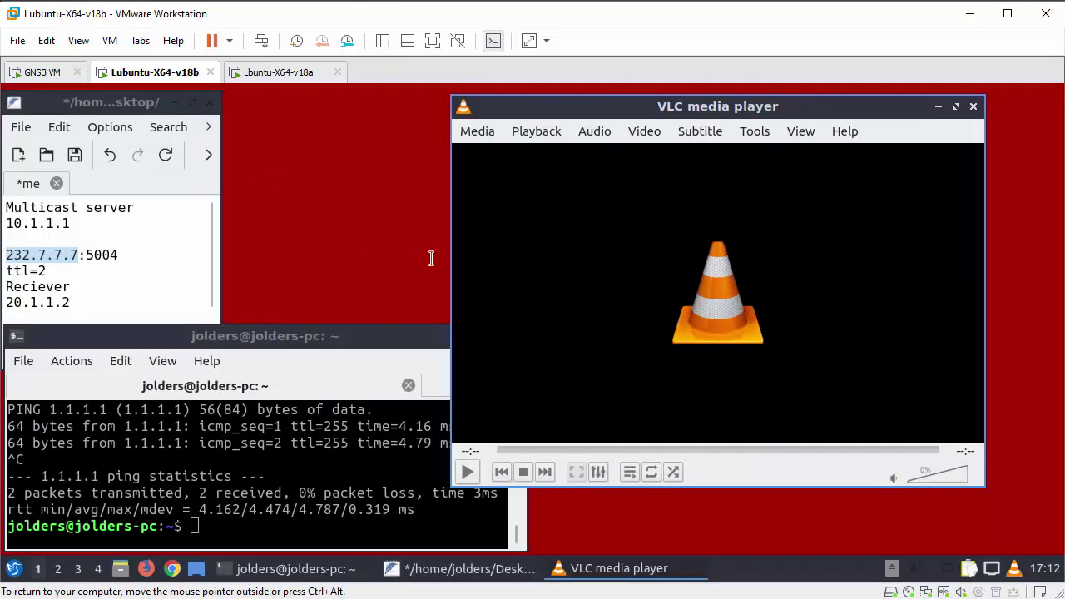
left_click(470, 133)
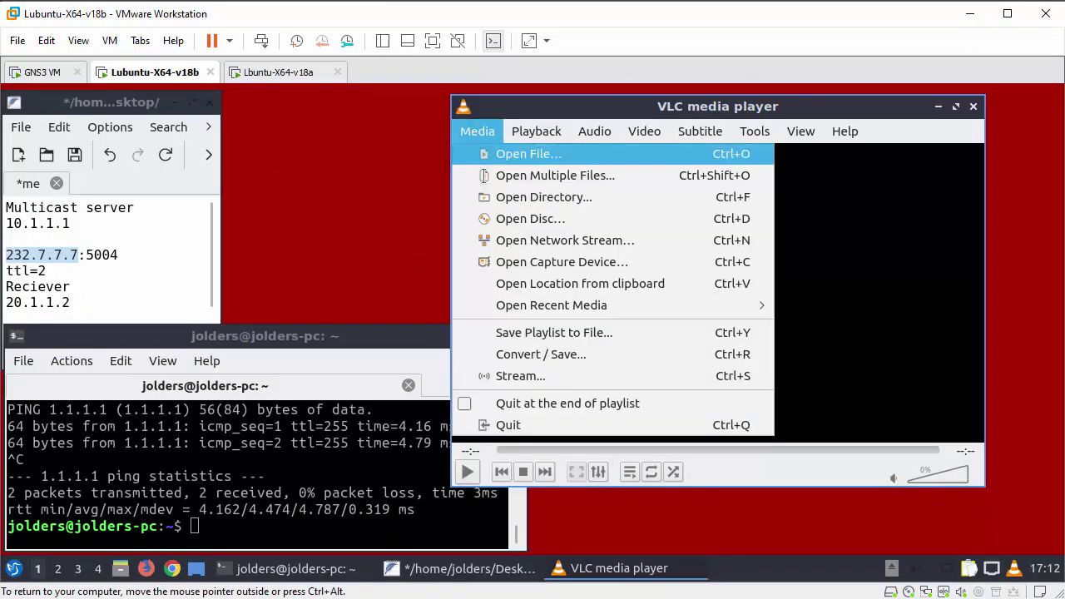
left_click(536, 376)
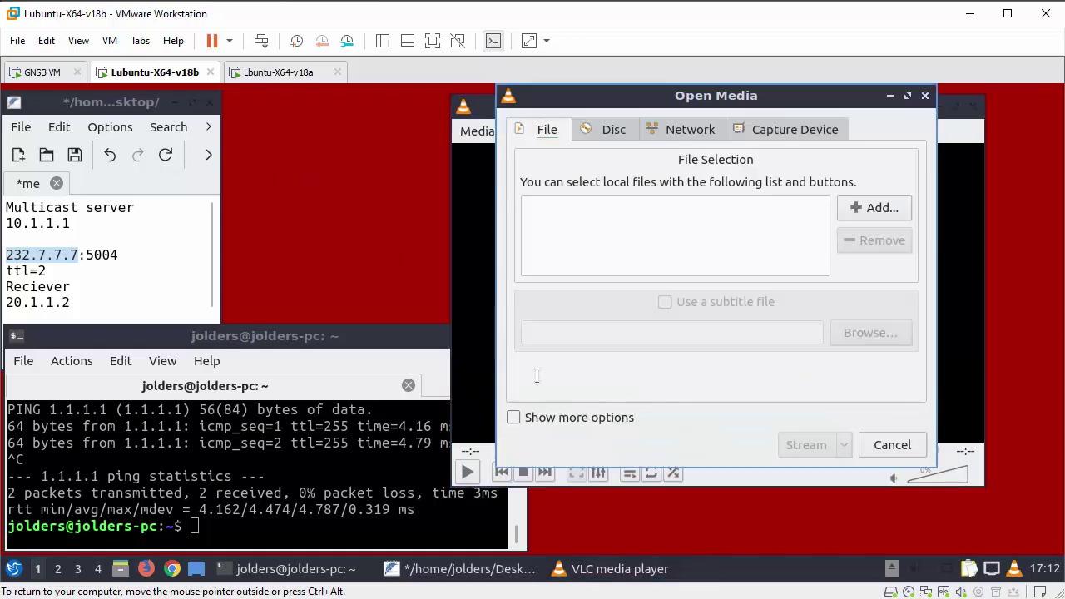
- Add 640.avi as the stream source and advance to destination setup
left_click(883, 207)
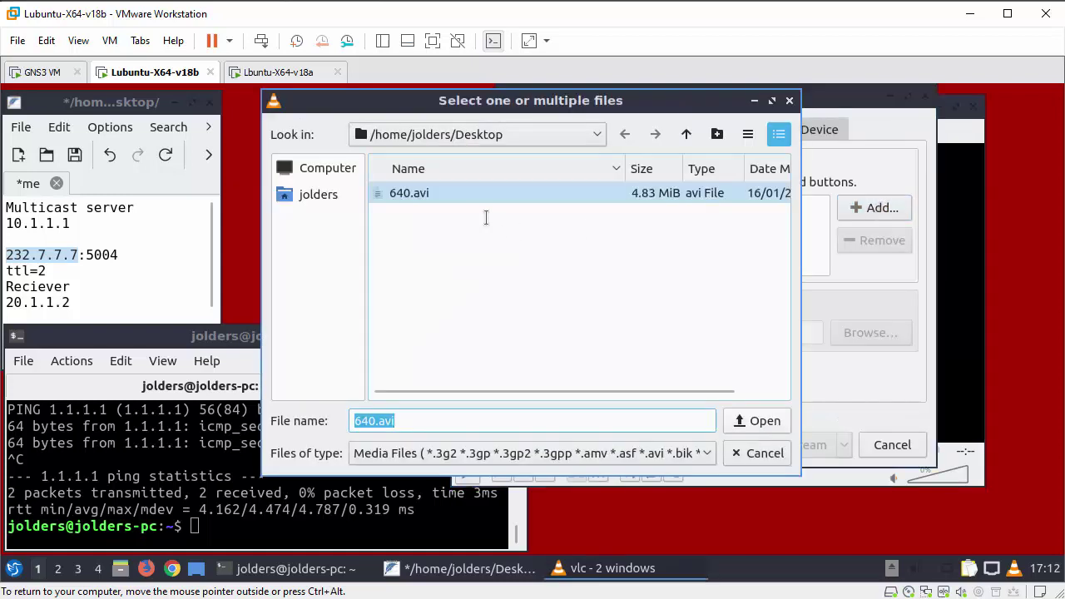
left_click(493, 193)
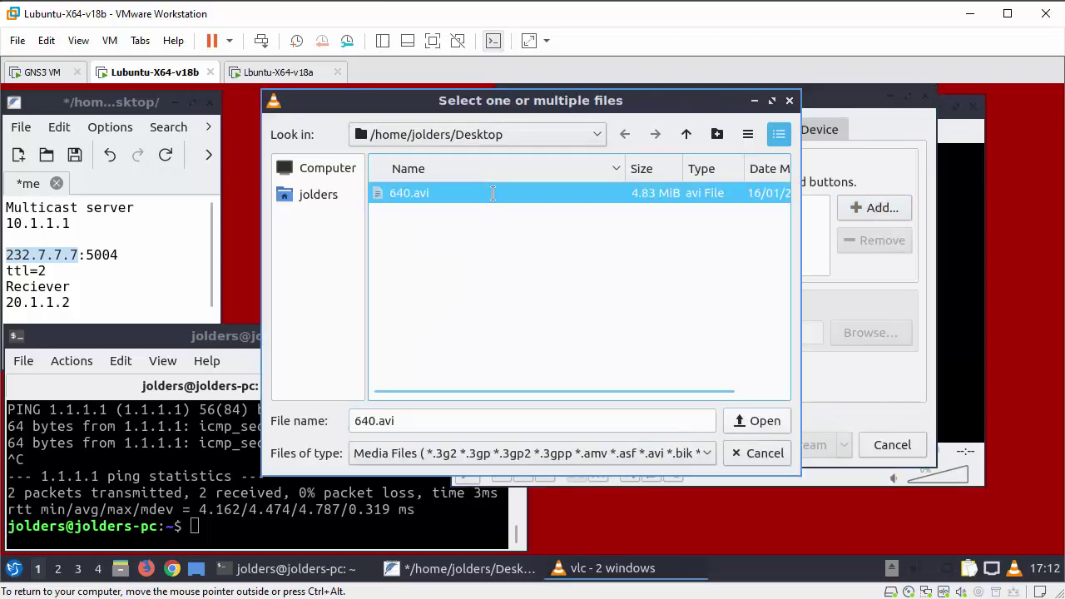
left_click(772, 418)
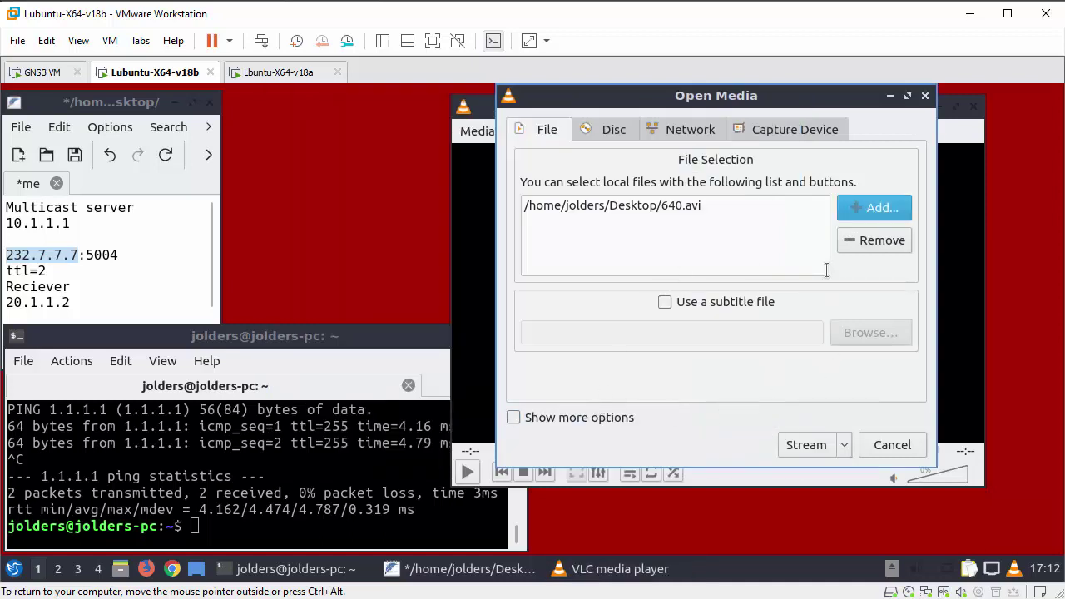
left_click(807, 445)
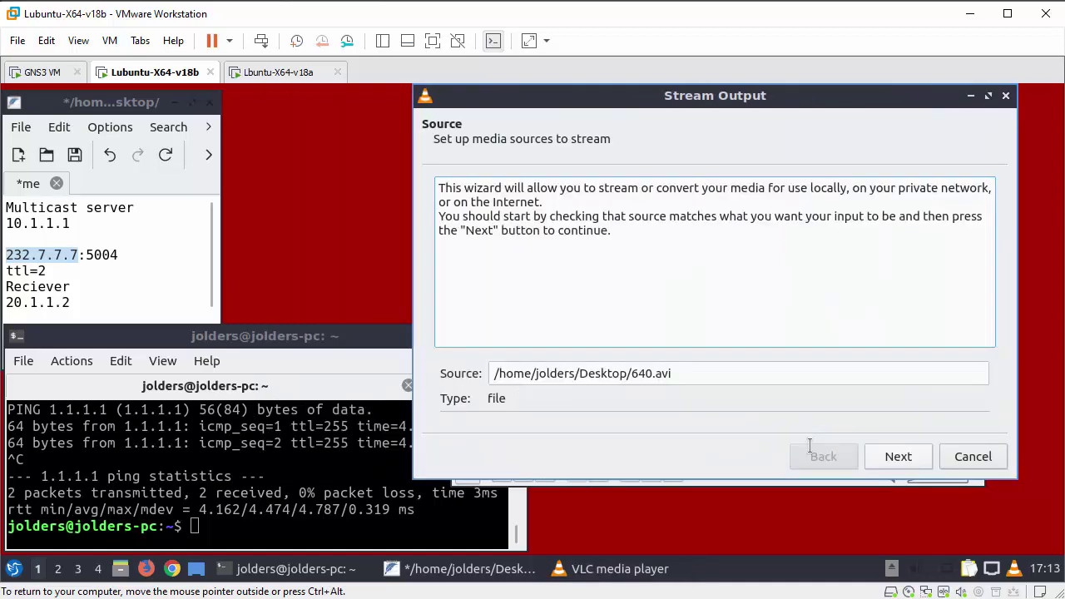
left_click(893, 455)
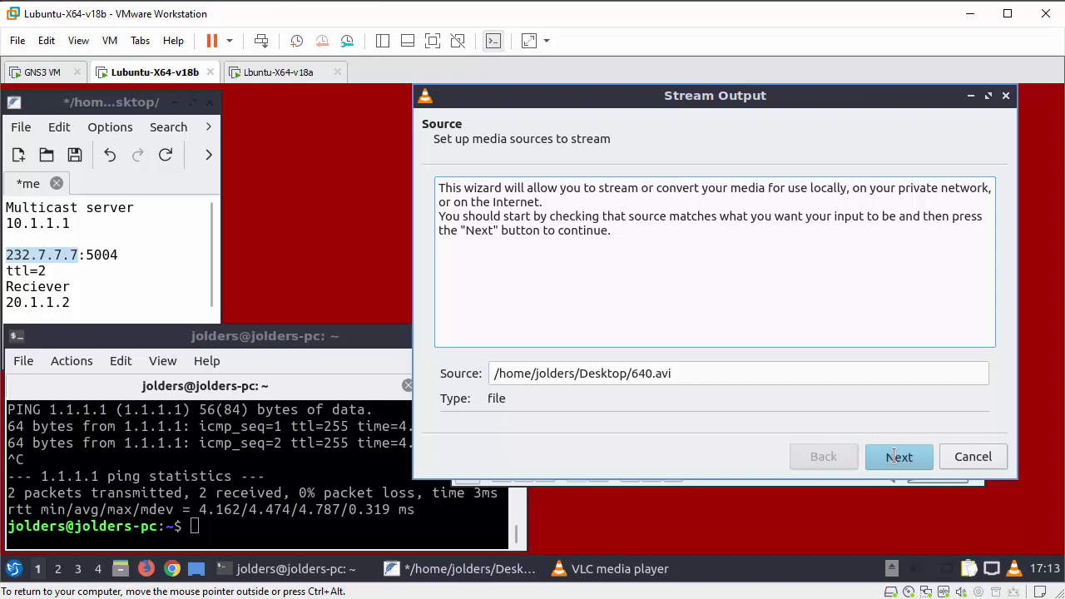
left_click(839, 374)
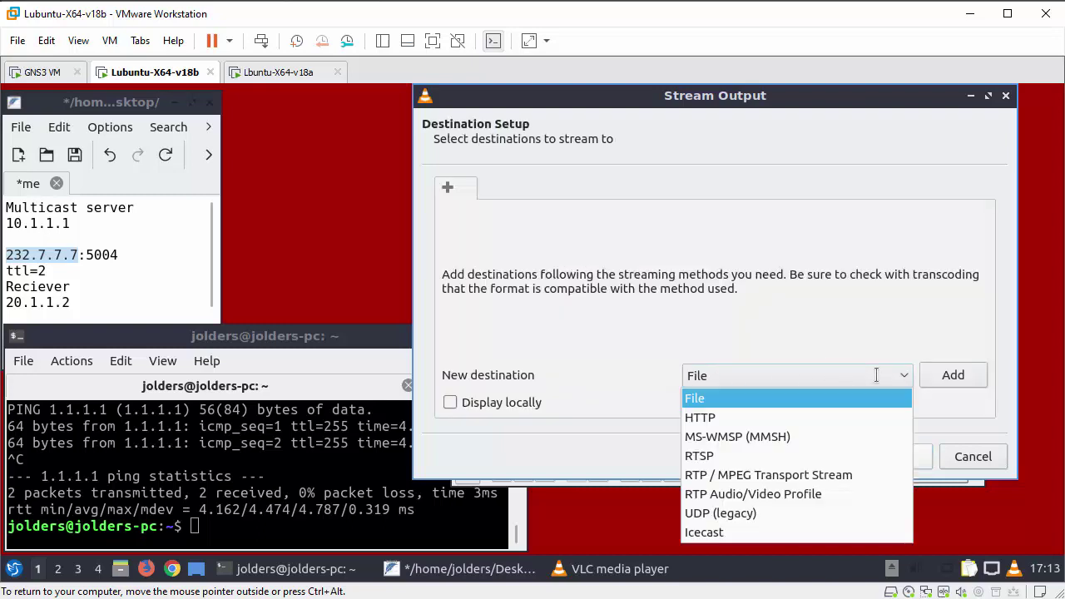
- Add an RTP / MPEG Transport Stream destination with Display locally enabled
left_click(801, 475)
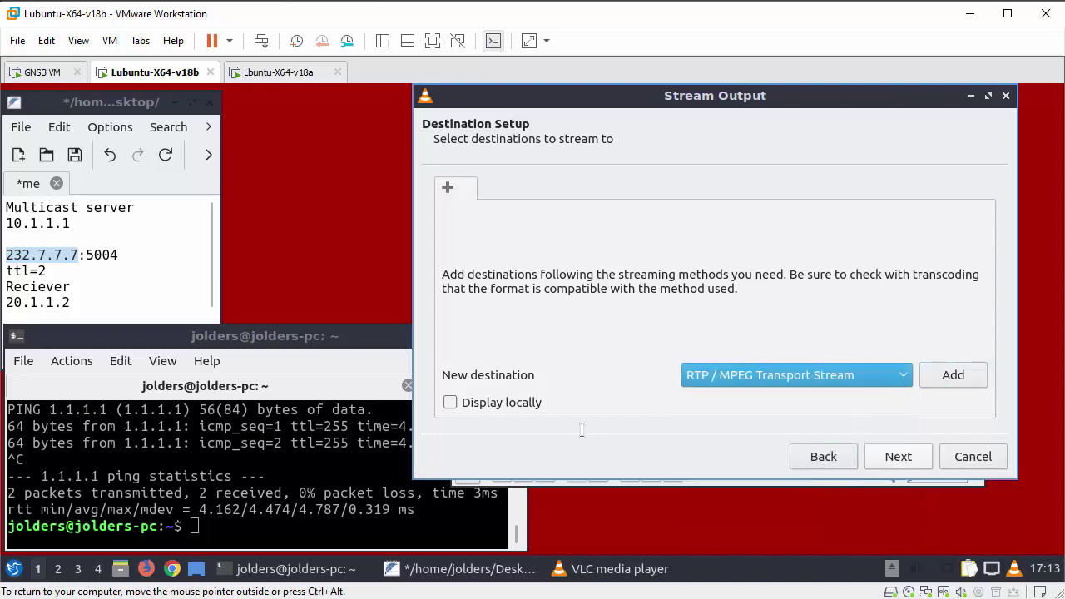
left_click(450, 402)
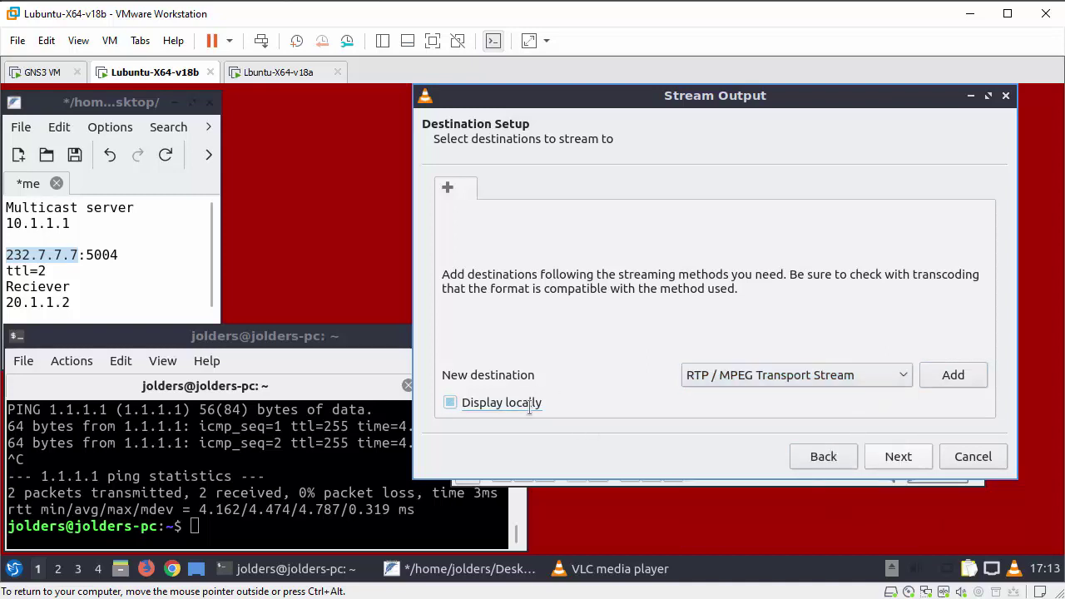
left_click(948, 376)
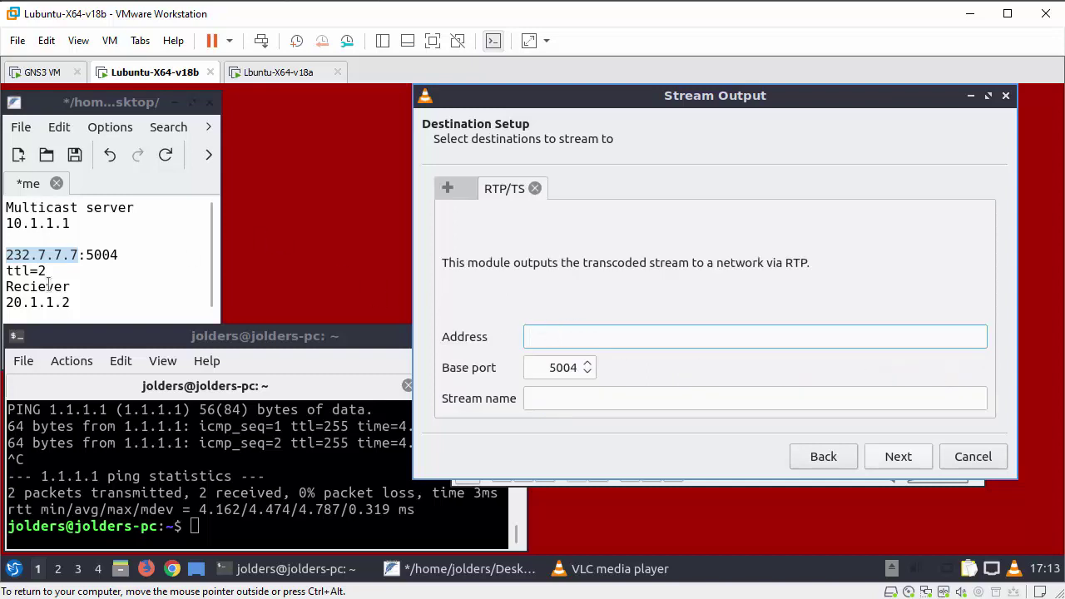
- Paste the multicast address 232.7.7.7 into the destination's Address field
right_click(40, 250)
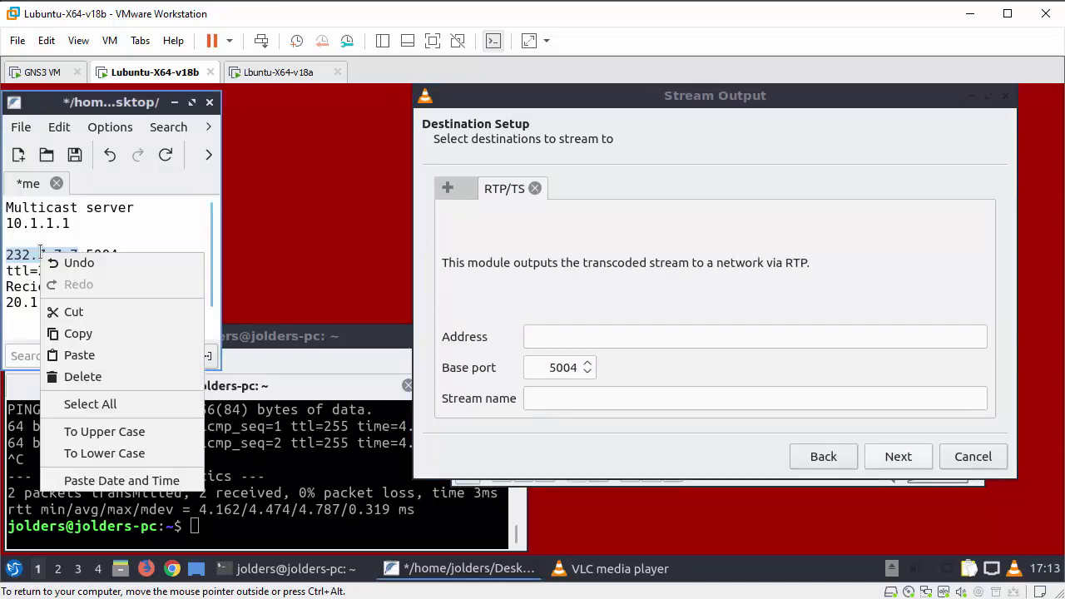
left_click(88, 333)
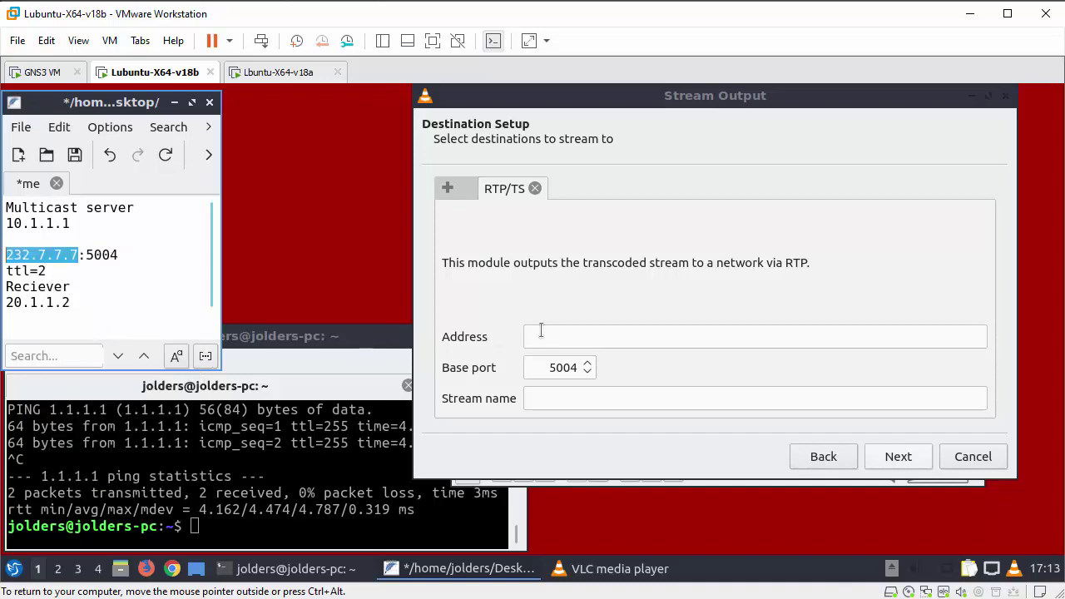
left_click(545, 336)
right_click(547, 336)
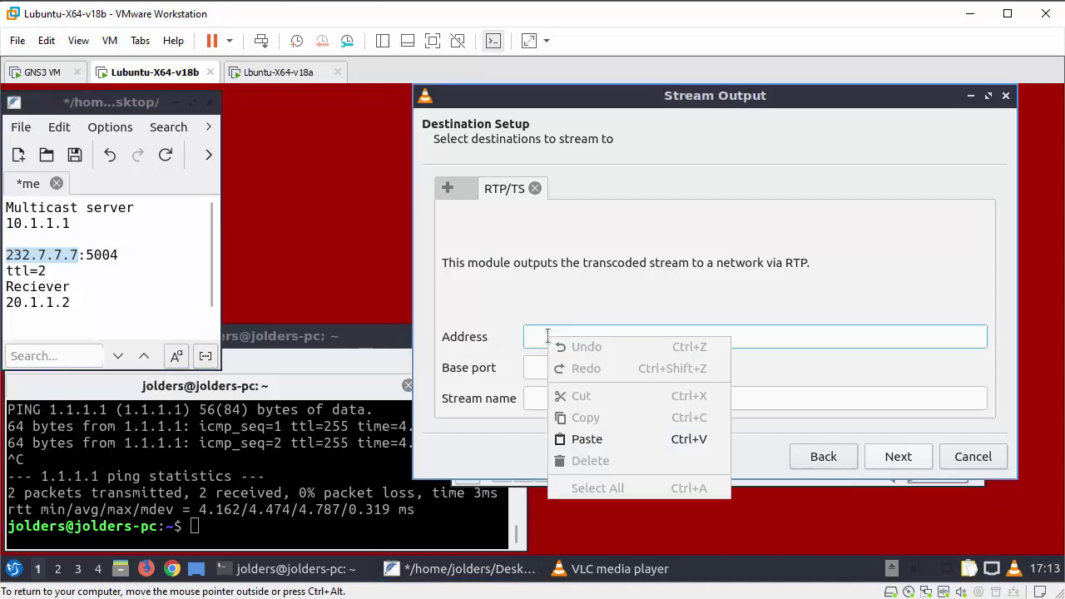
left_click(587, 438)
- Enter MyStream,ttl=3 as the stream name
left_click(578, 398)
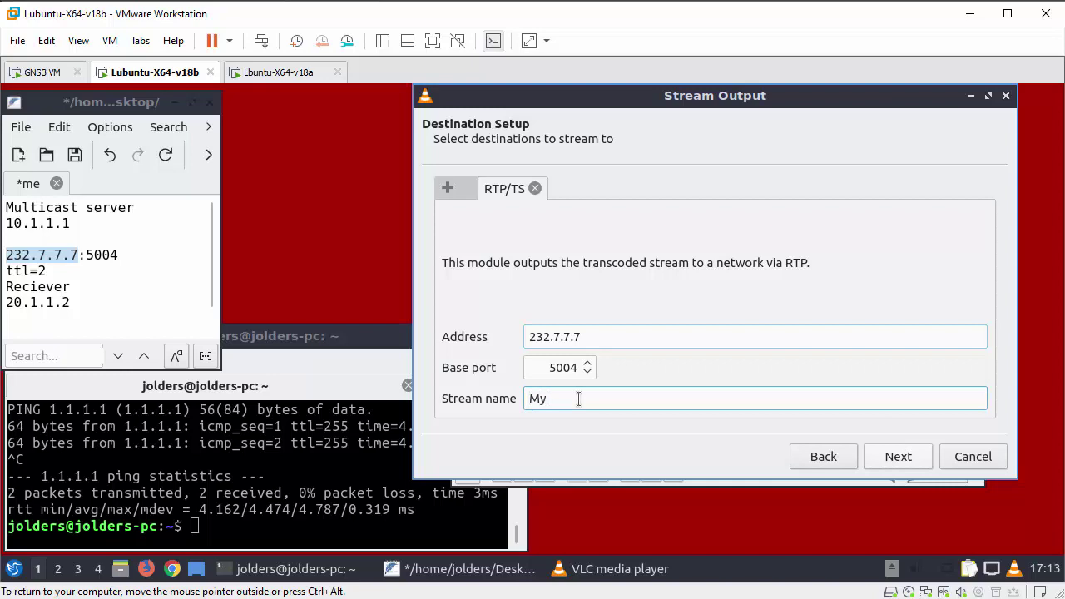
type("MyStream")
left_click_drag(587, 398, 522, 401)
left_click(605, 400)
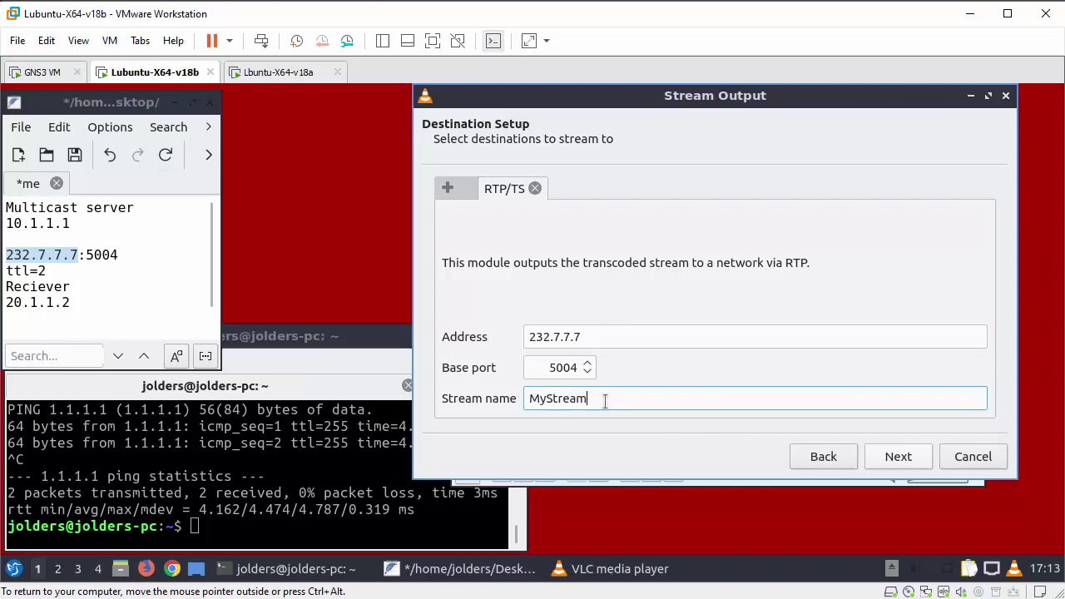
type(".")
type("ttl")
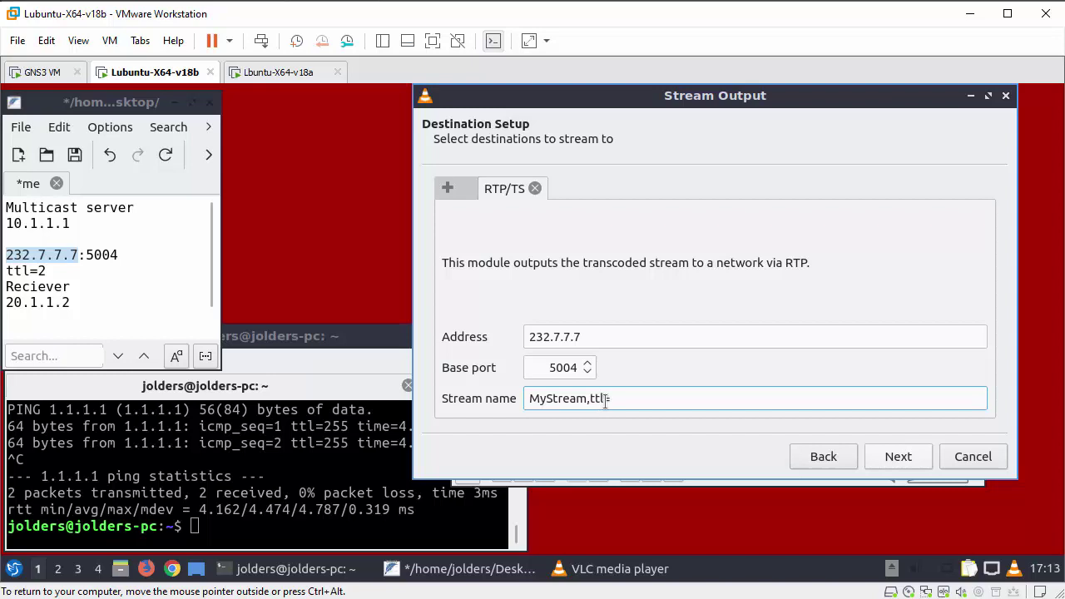
type("=3")
left_click_drag(624, 399, 563, 401)
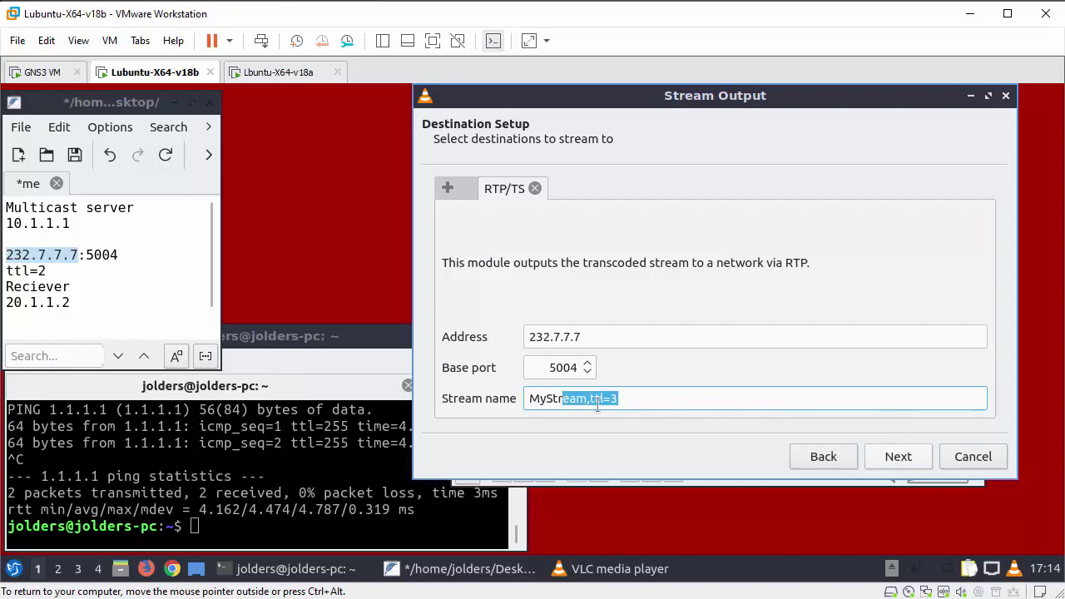
left_click(621, 400)
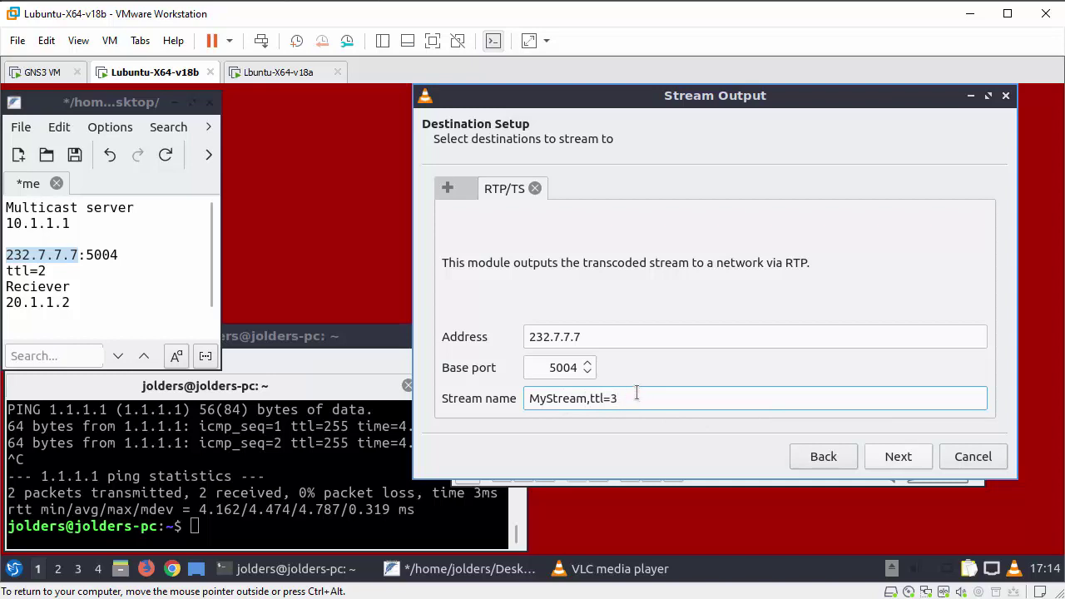
- Turn off transcoding and advance to the generated stream output string
left_click(892, 454)
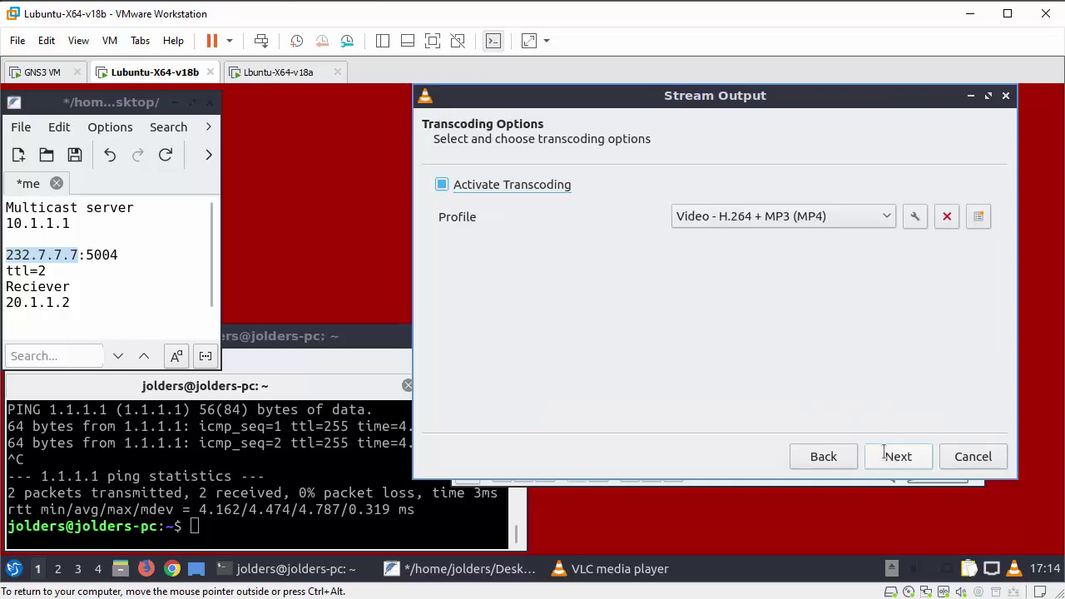
left_click(514, 185)
left_click(899, 456)
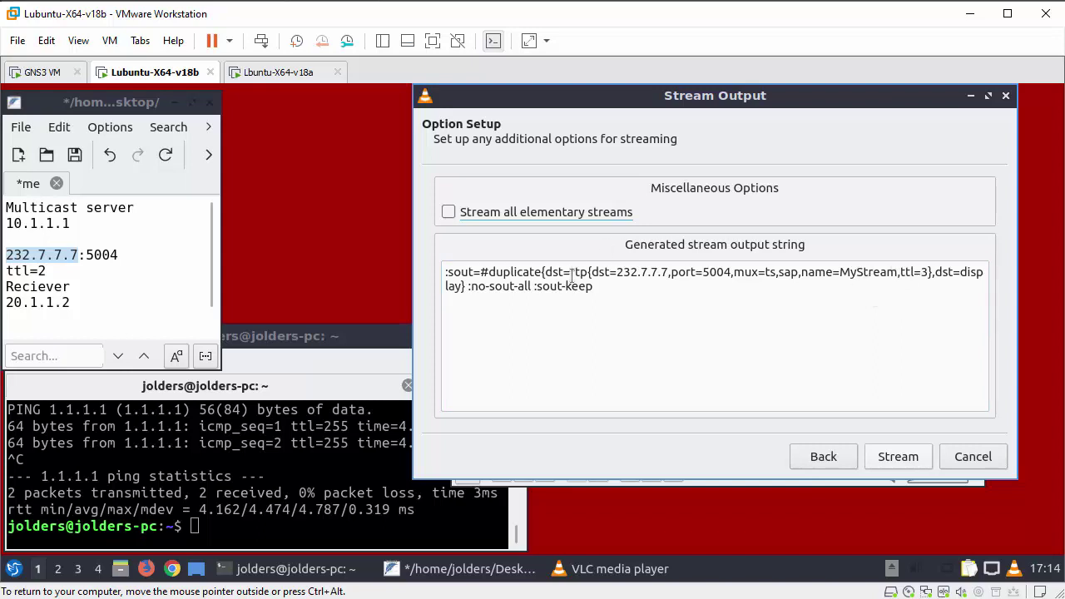
- Review the output string, highlighting the RTP target, stream name and ttl=3 setting
left_click_drag(594, 286, 420, 275)
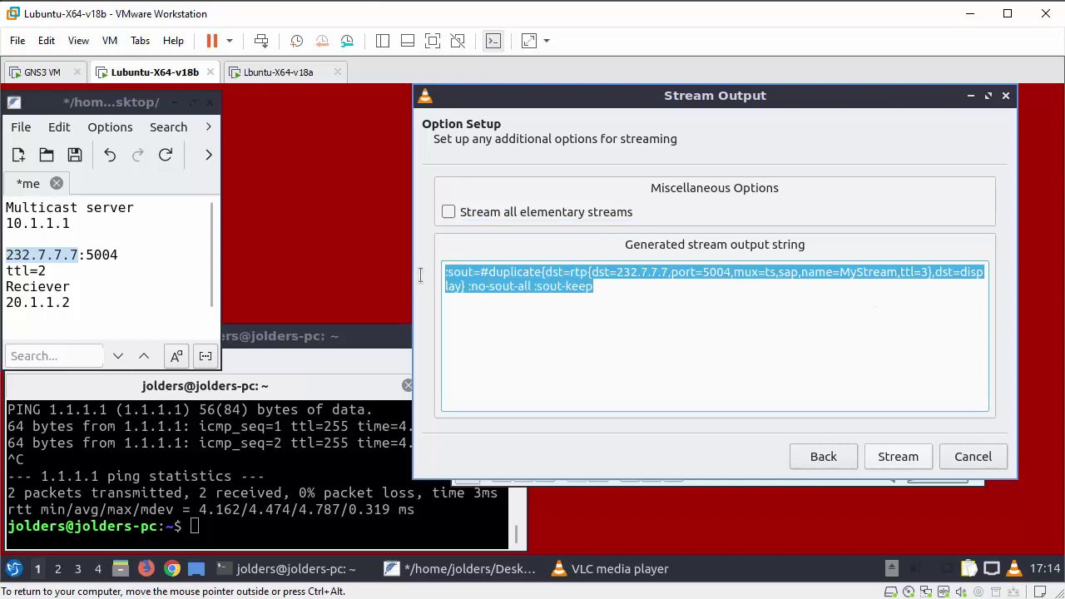
left_click(920, 272)
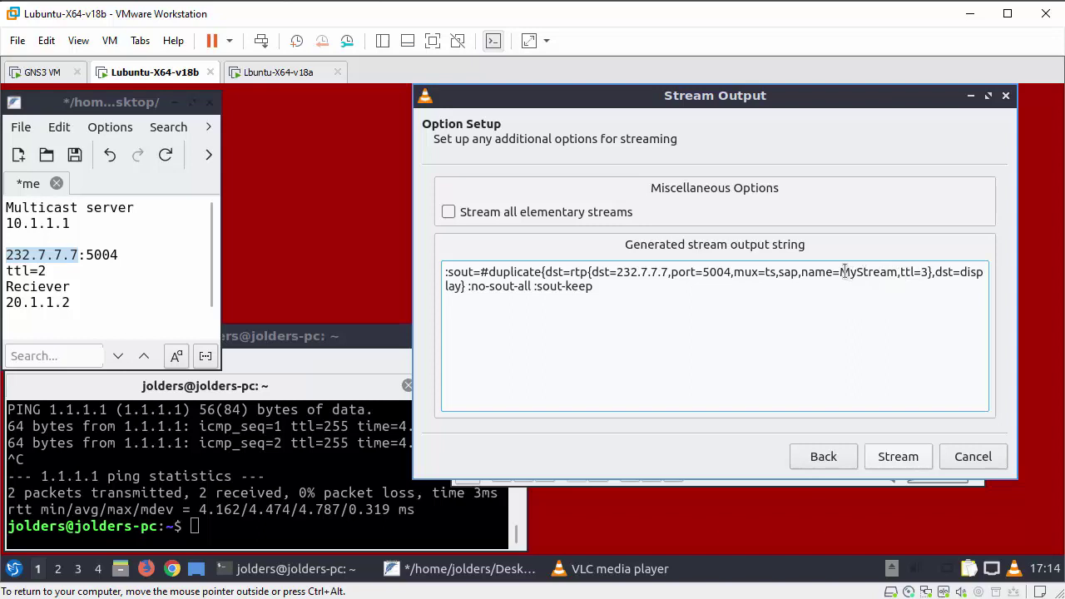
left_click_drag(840, 272, 929, 272)
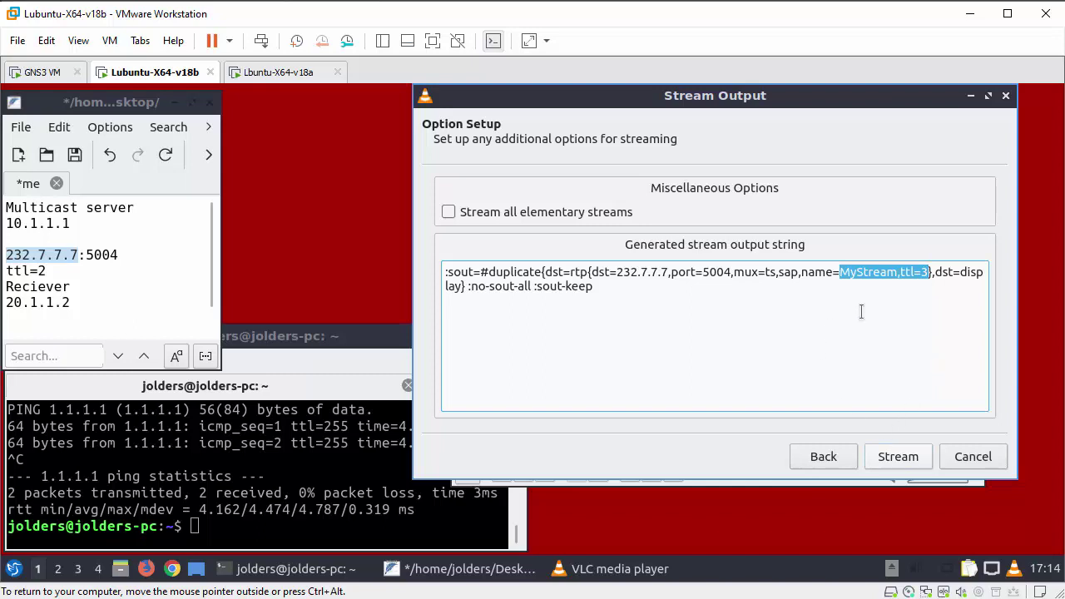
left_click(939, 276)
left_click_drag(939, 276, 900, 274)
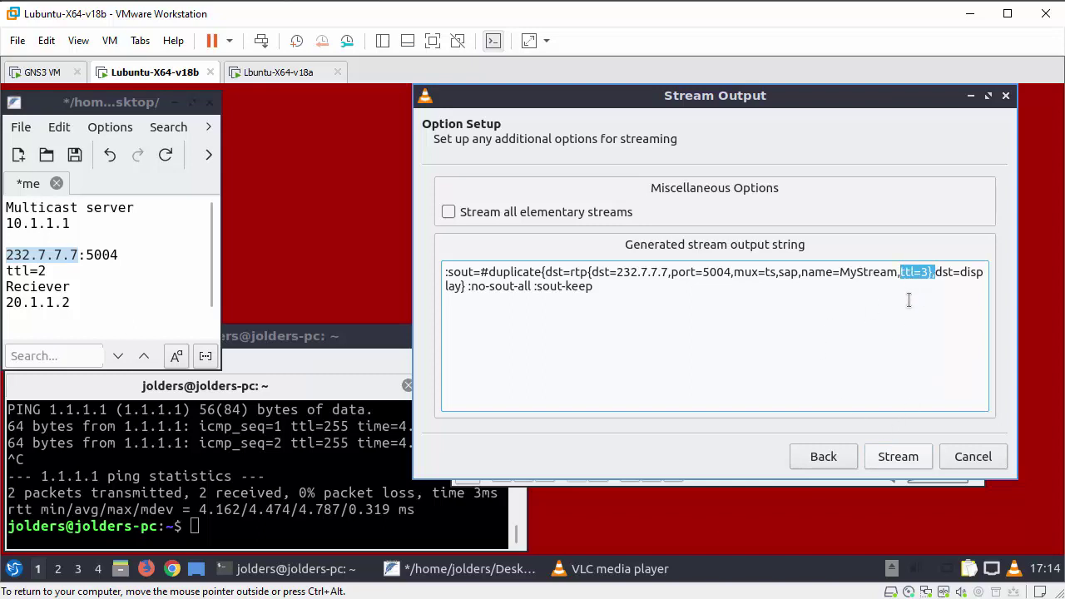
left_click(855, 392)
- Start streaming 640.avi, confirm playback on the Lbuntu-X64-v18a receiver VM, and return to GNS3
left_click(899, 457)
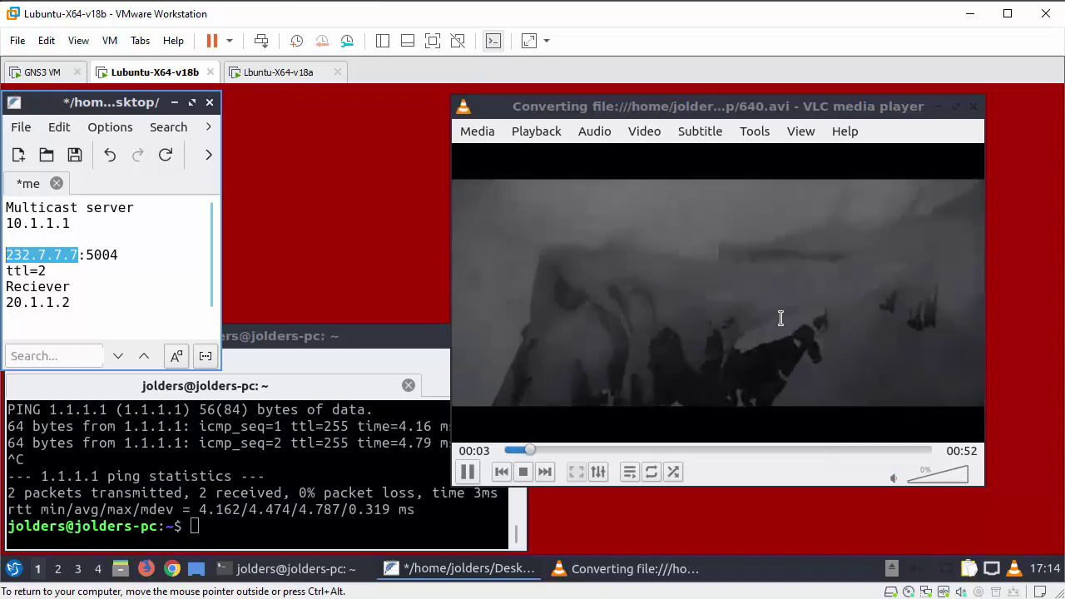
left_click(281, 72)
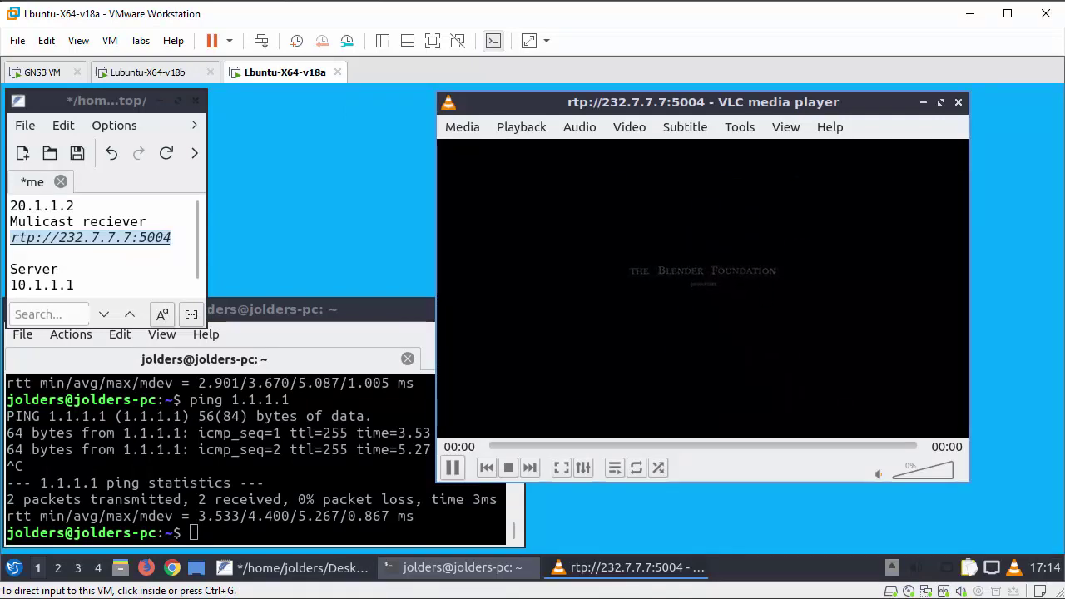
key("alt+Tab")
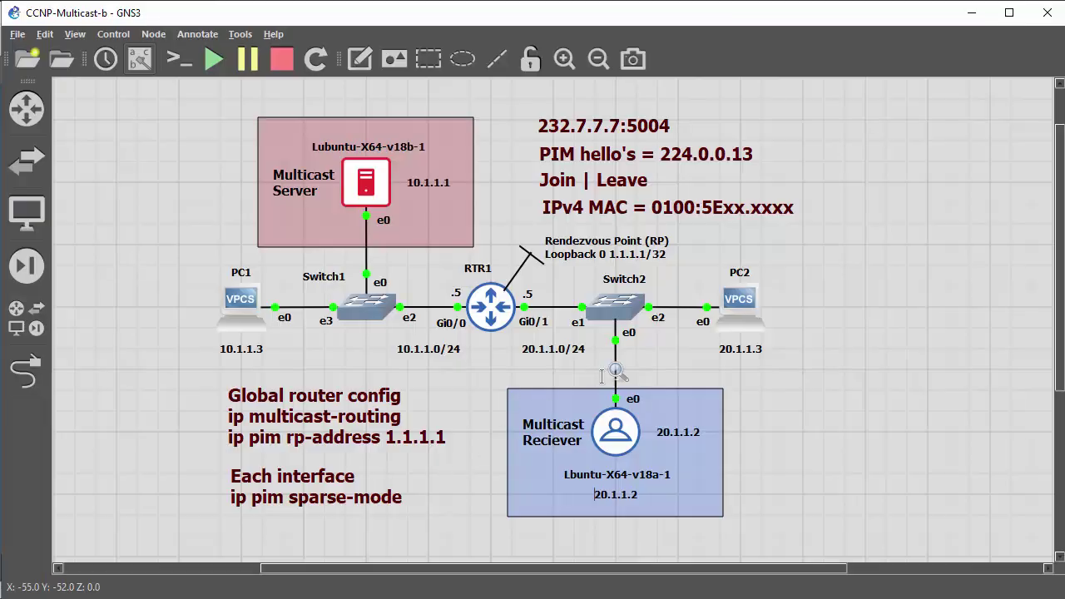
- Restart the packet capture on the Switch2–Multicast Reciever link and view it in Wireshark
right_click(616, 372)
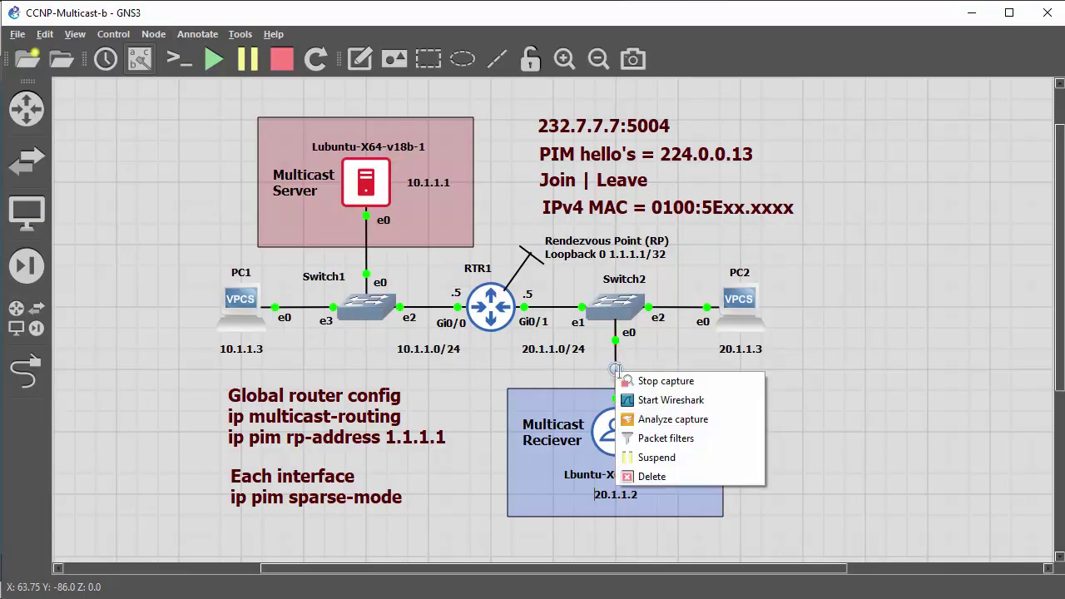
left_click(661, 379)
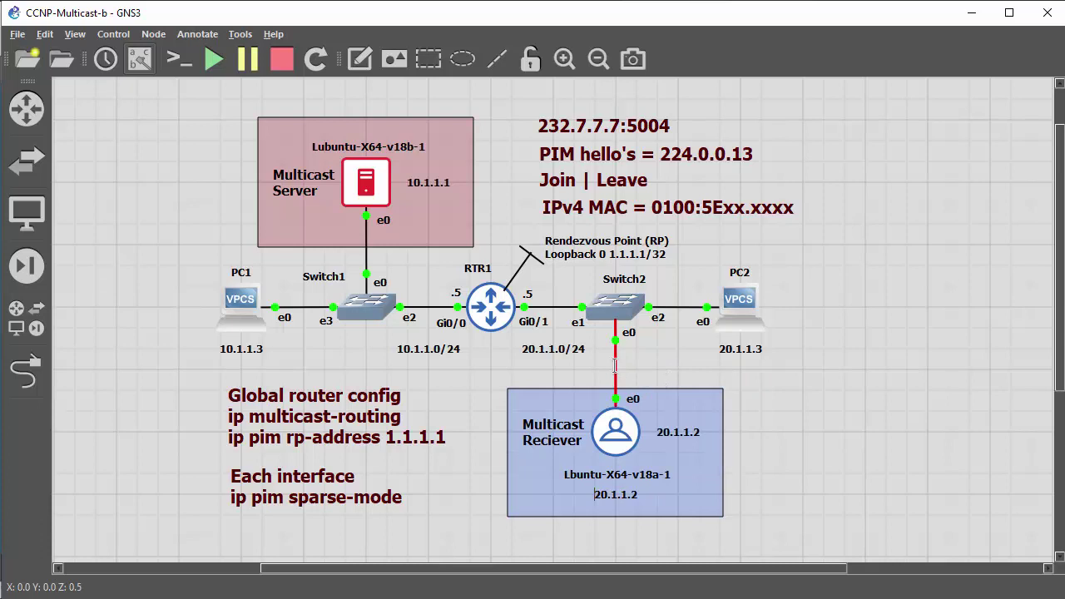
right_click(615, 366)
left_click(677, 379)
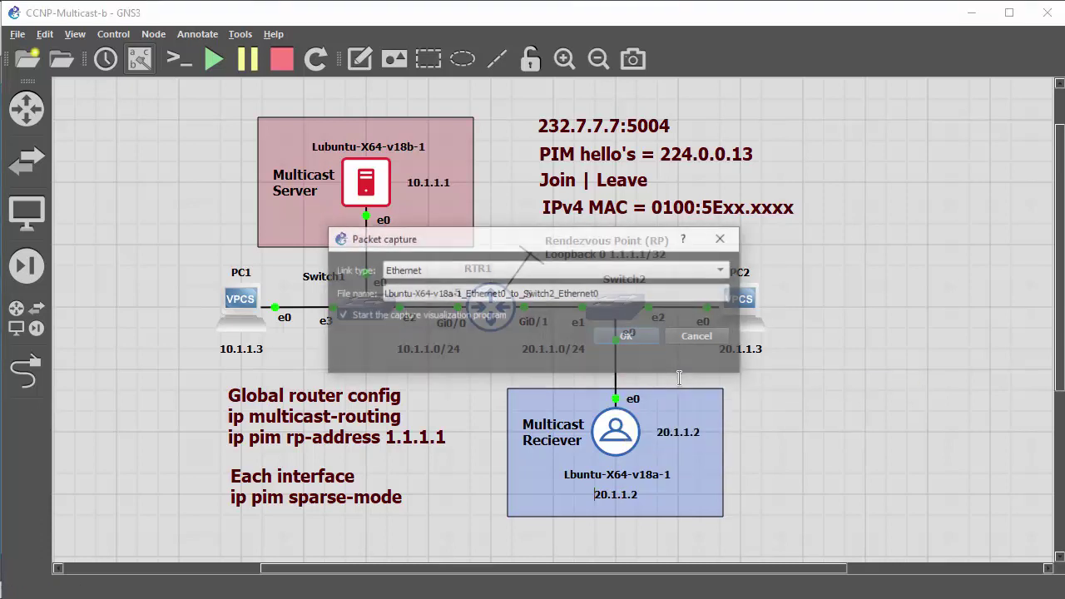
left_click(634, 335)
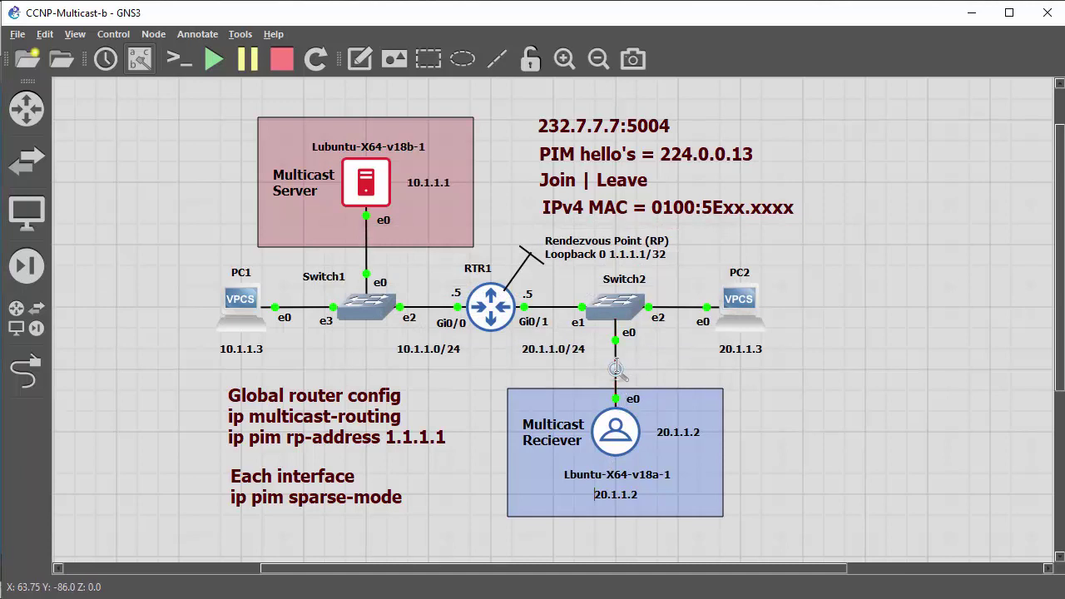
right_click(616, 371)
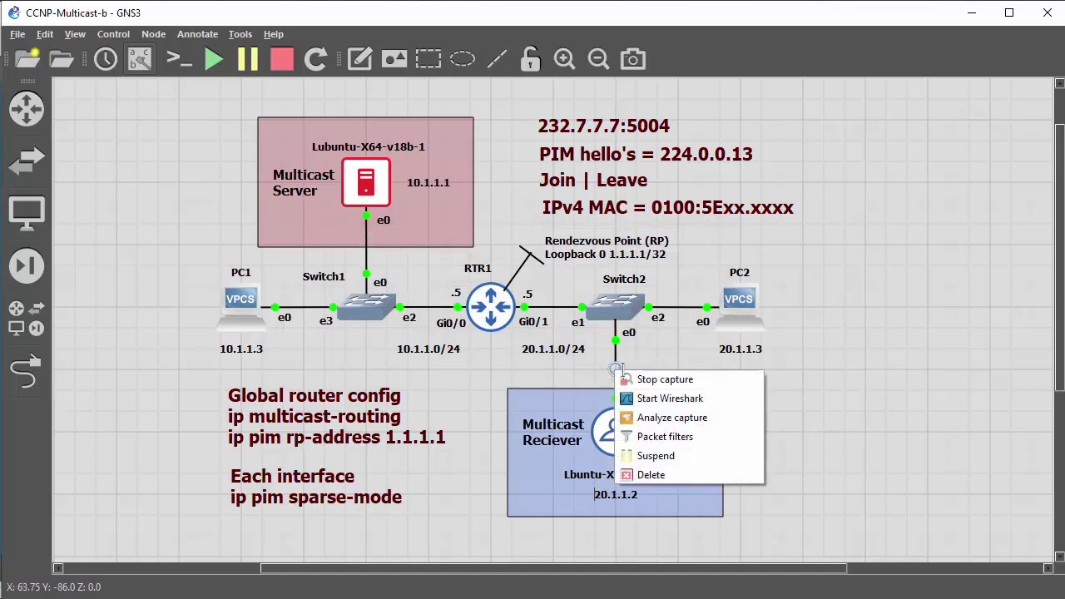
left_click(653, 398)
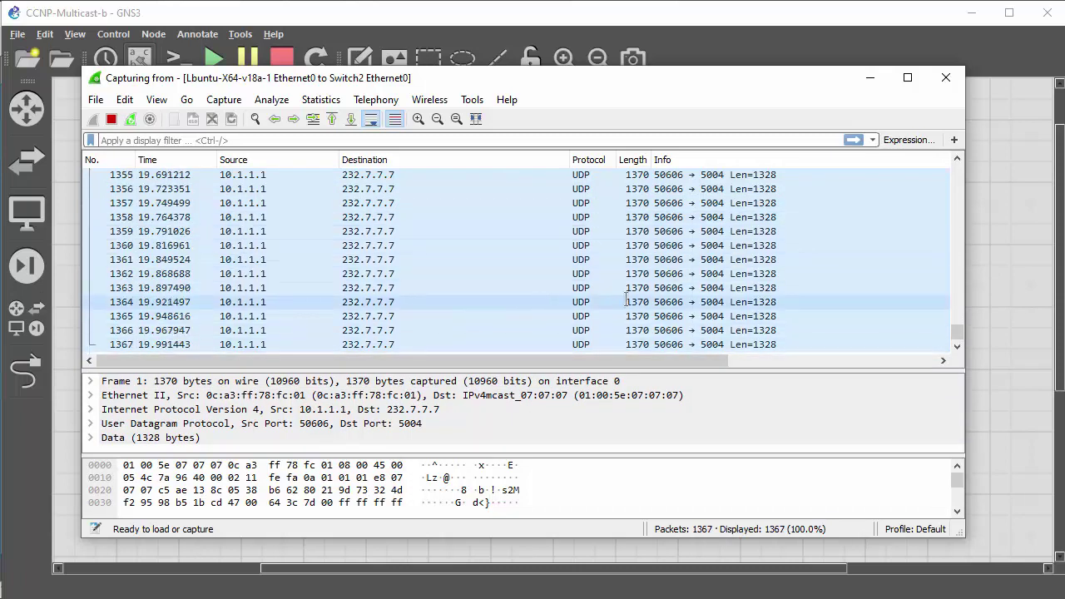
- Inspect a UDP packet from 10.1.1.1 to 232.7.7.7:5004, then minimize Wireshark to GNS3
left_click(583, 273)
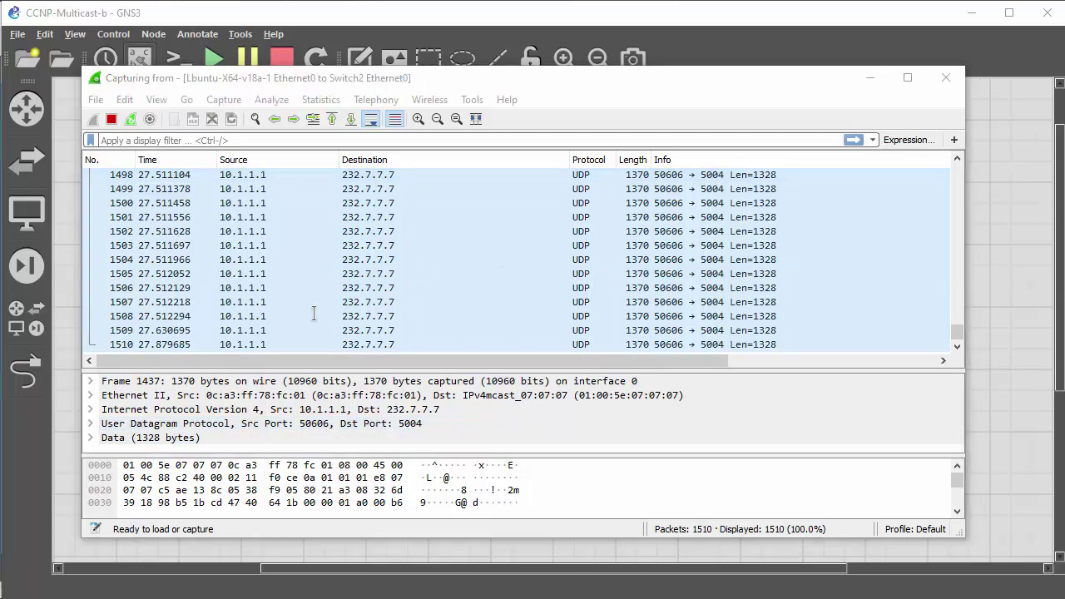
left_click_drag(376, 435, 382, 409)
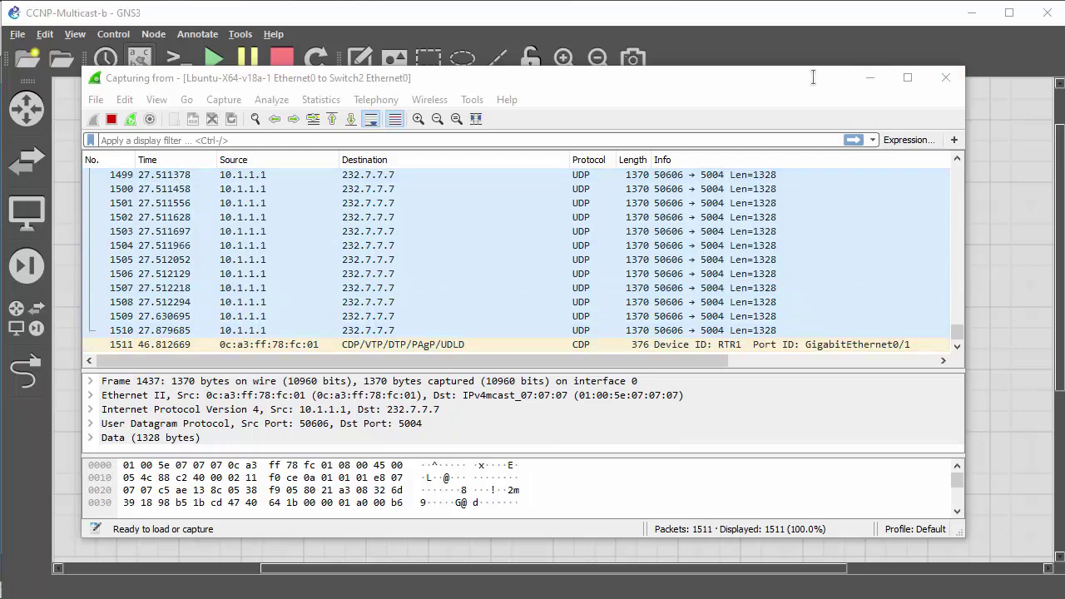
left_click_drag(815, 84, 611, 170)
left_click(594, 494)
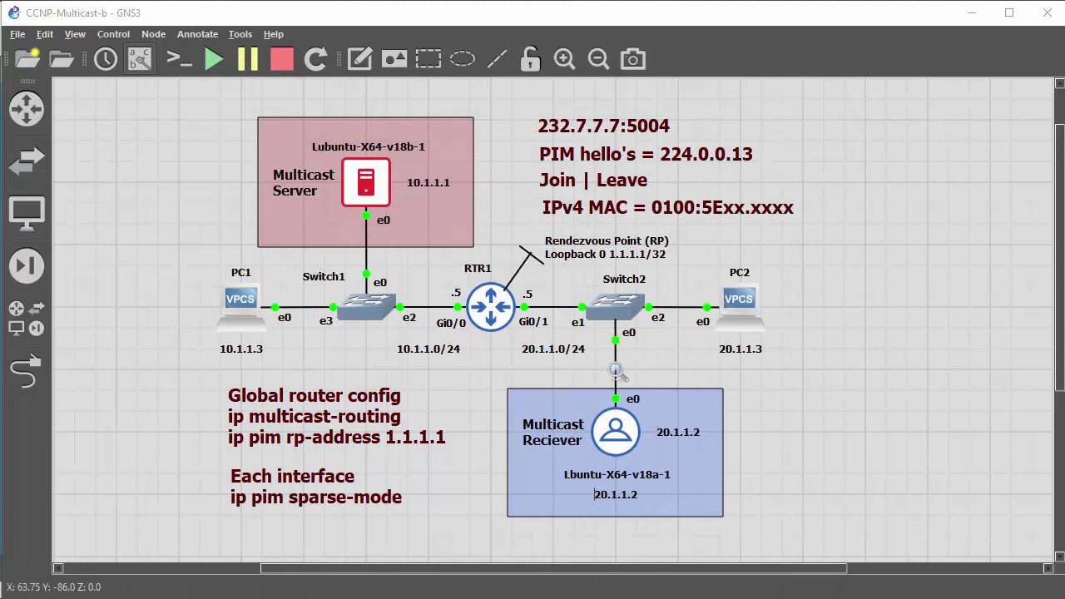
- Close VLC on the receiver VM so it leaves multicast group 232.7.7.7
key("alt+Tab")
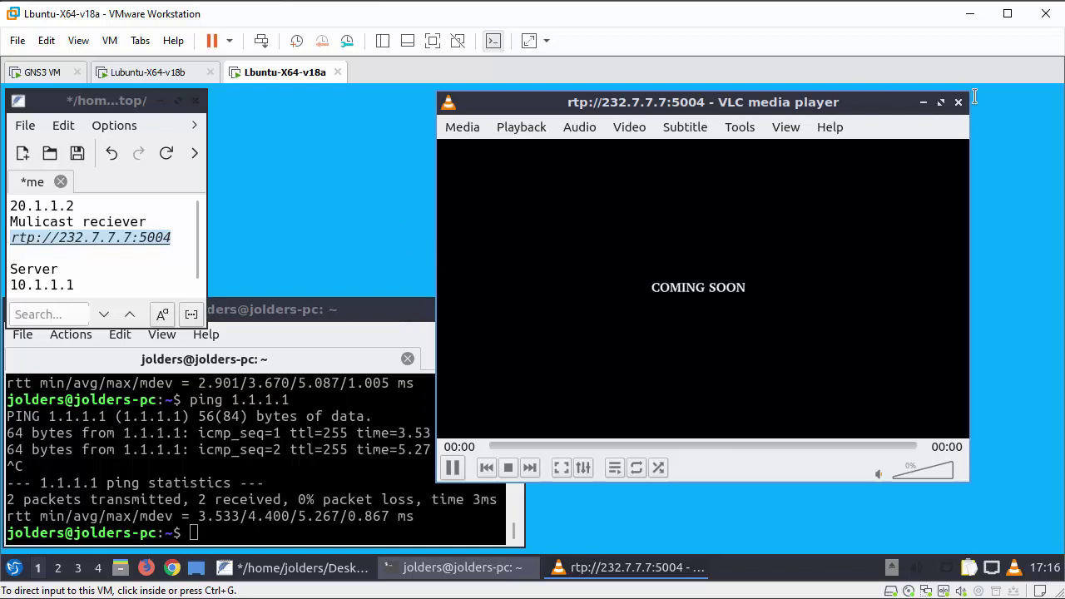
left_click(855, 102)
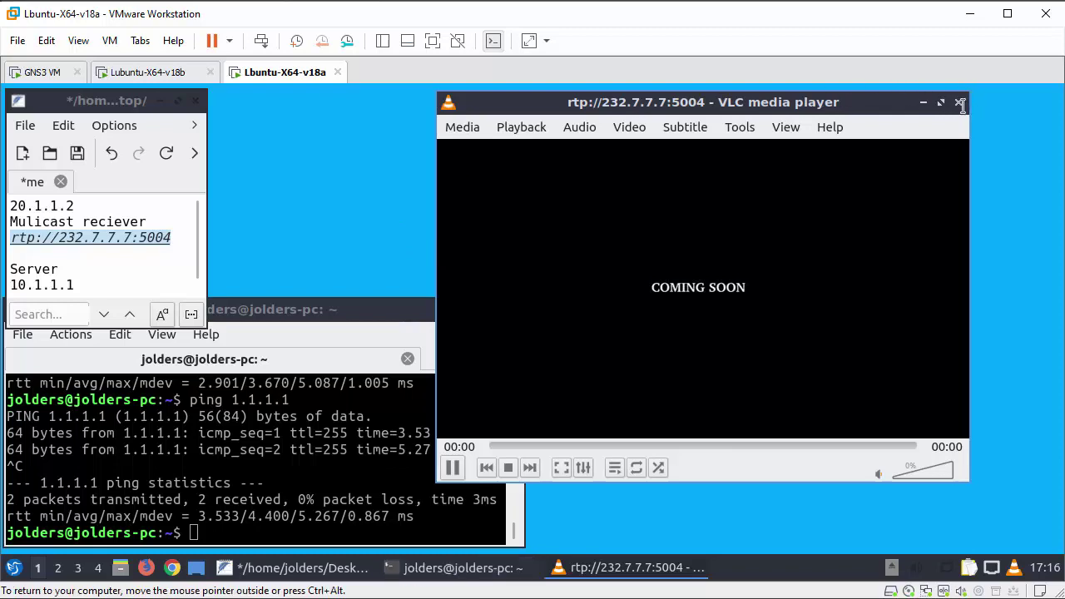
left_click(959, 101)
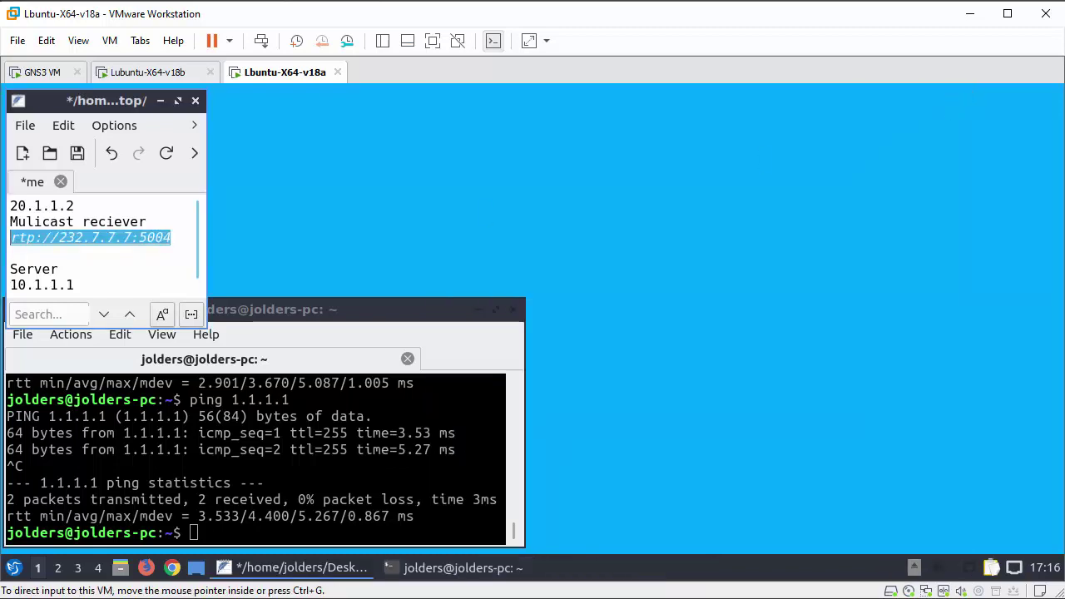
- Stop the Wireshark capture and open IGMP Leave Group packet 1518 in its own window
key("alt+Tab")
left_click_drag(605, 133, 606, 77)
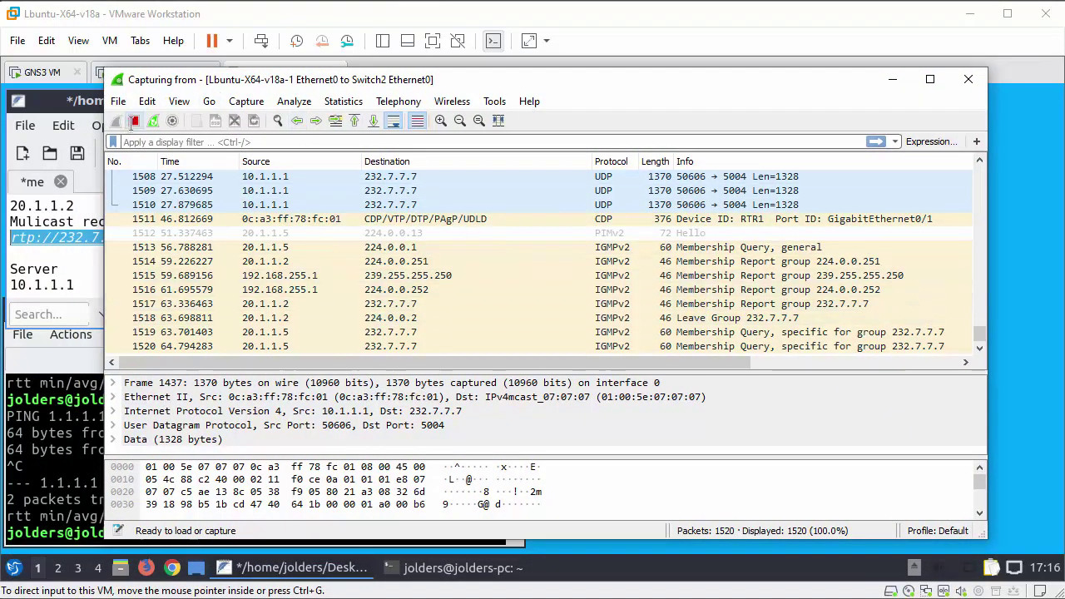
left_click(133, 121)
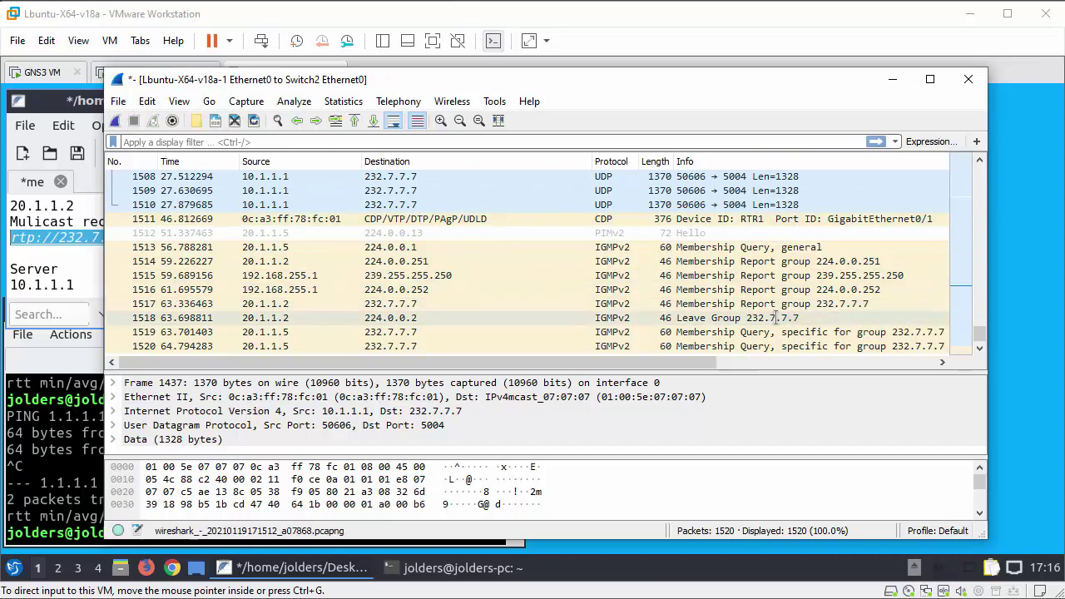
left_click(689, 318)
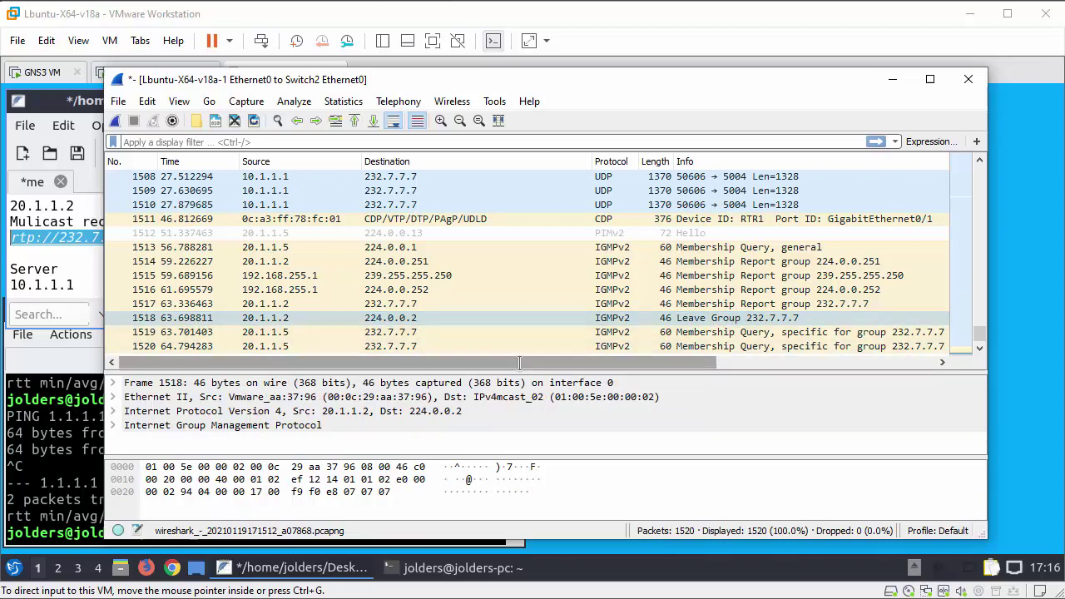
double_click(648, 317)
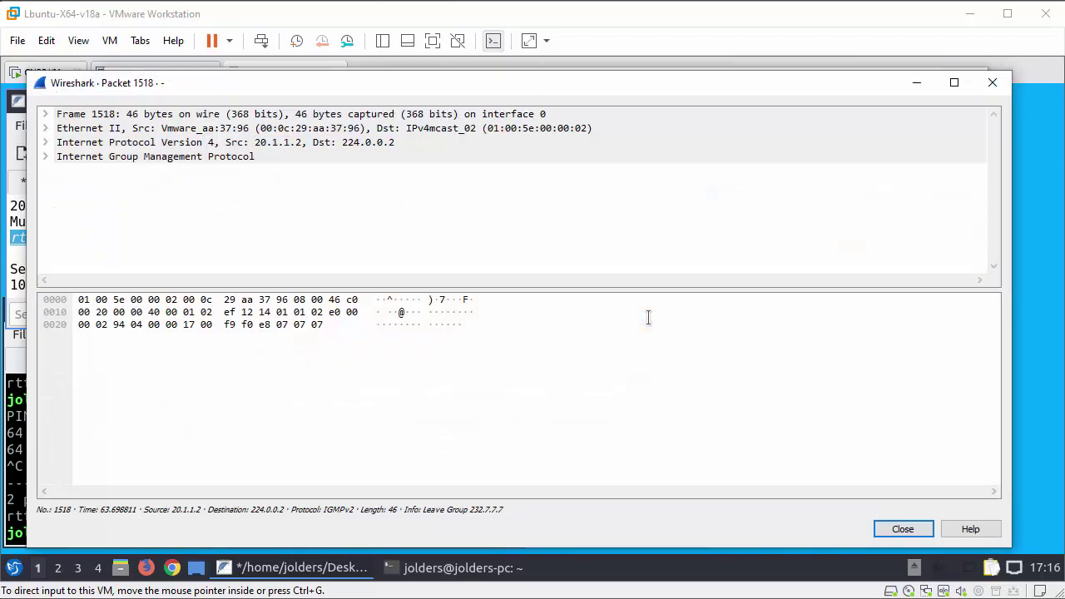
- Expand packet 1518's IGMP details and underline destination MAC 01:00:5e:00:00:02 and IP 224.0.0.2
left_click(46, 156)
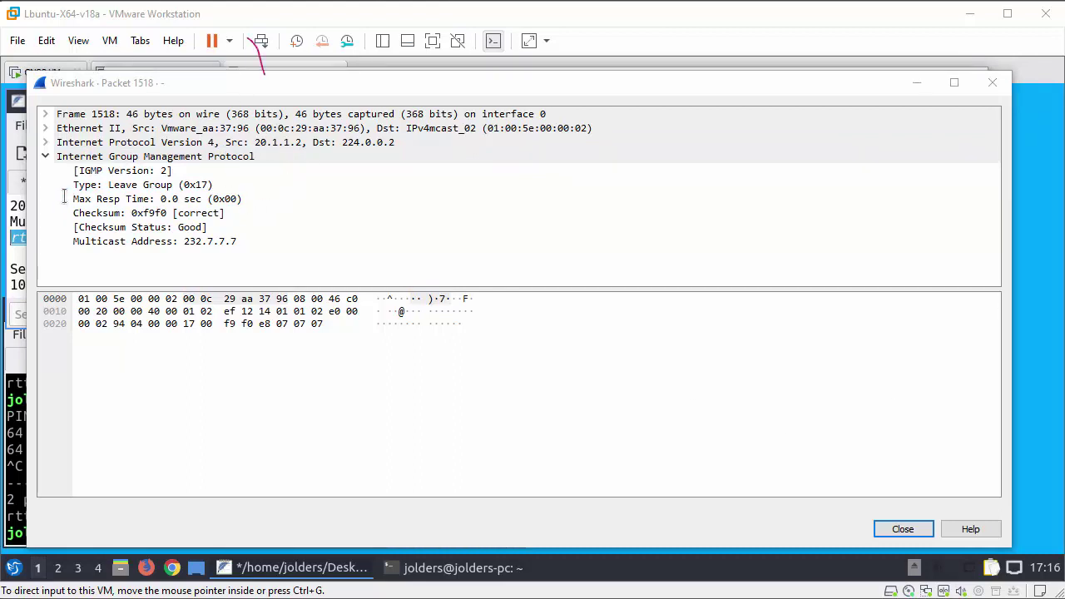
left_click_drag(61, 197, 205, 190)
left_click_drag(103, 252, 238, 242)
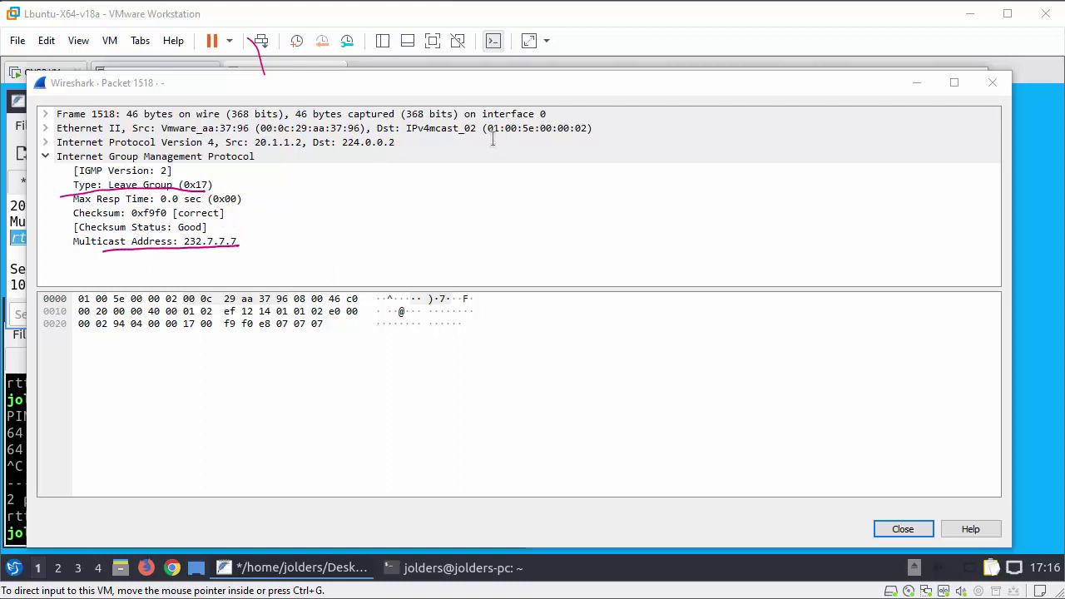
left_click_drag(484, 140, 529, 138)
left_click_drag(320, 152, 397, 152)
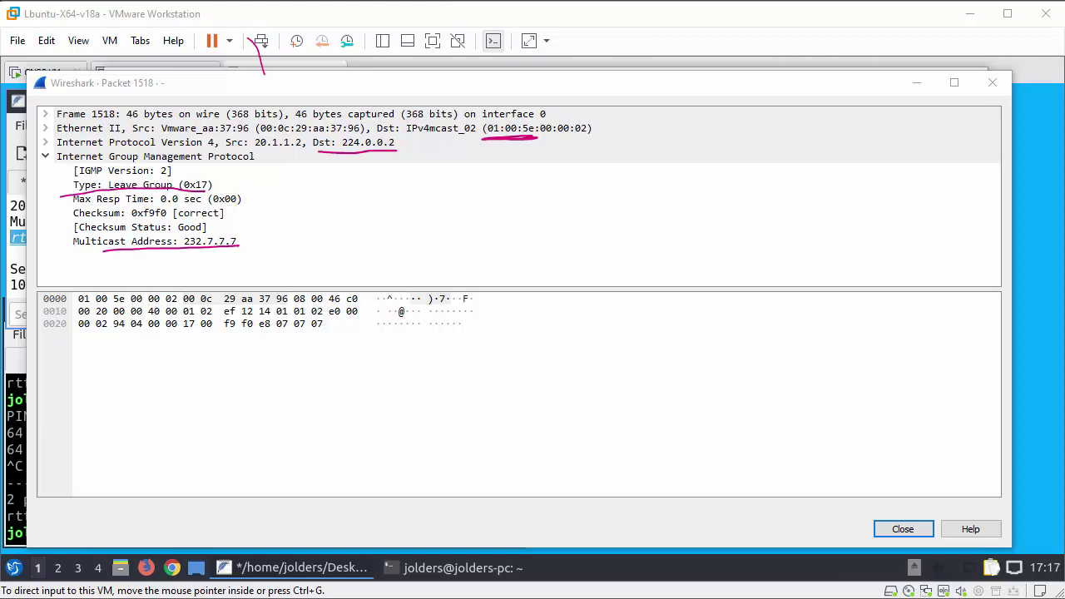
key("Escape")
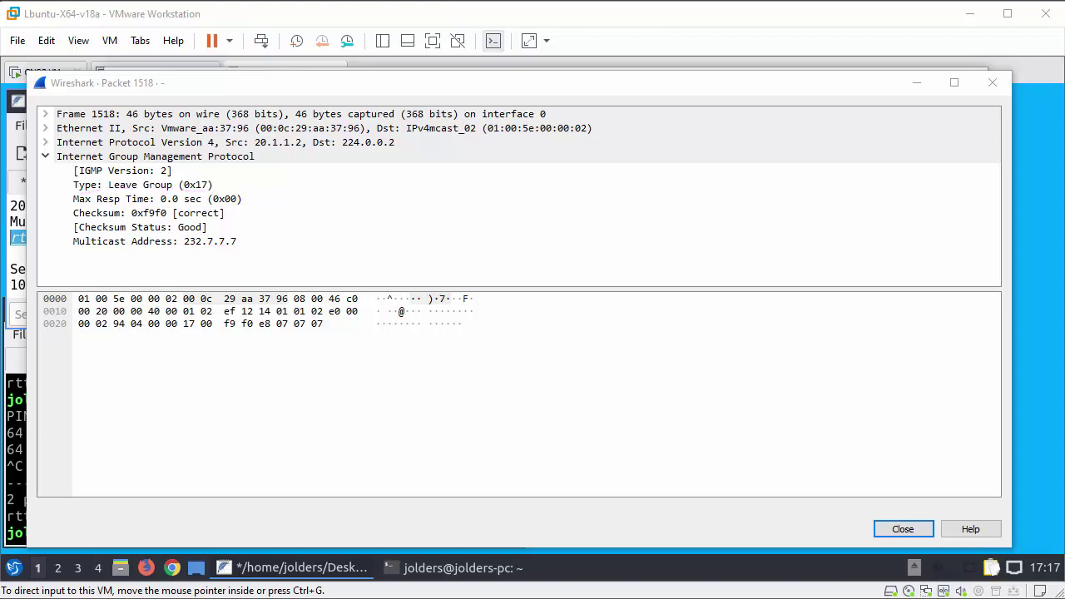
- Quit Wireshark without saving and center RTR1's terminal showing IGMP group 232.7.7.7 on Gi0/1
left_click(993, 83)
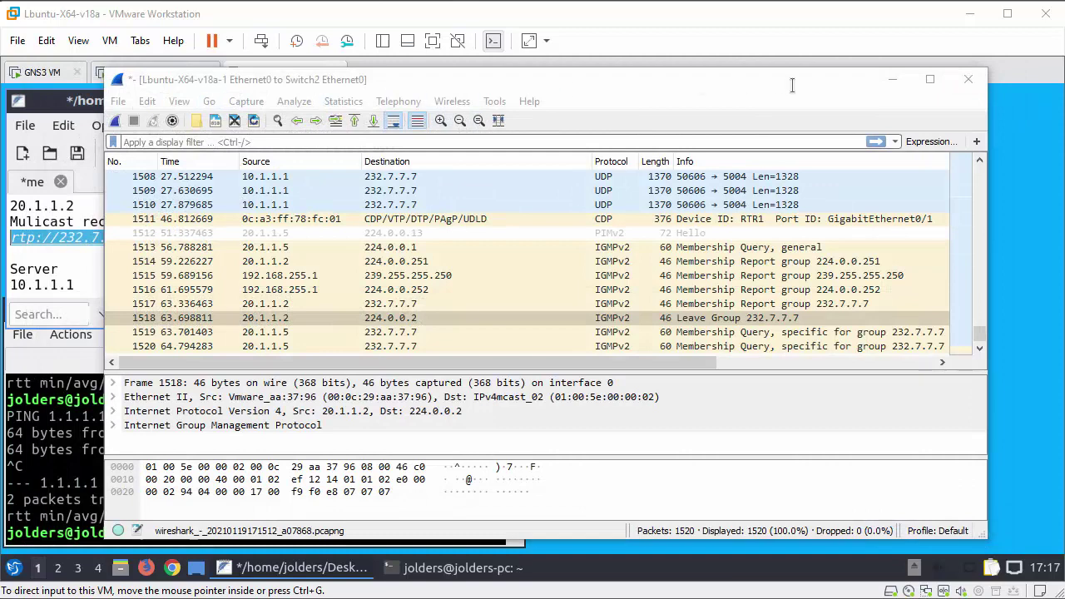
left_click(970, 79)
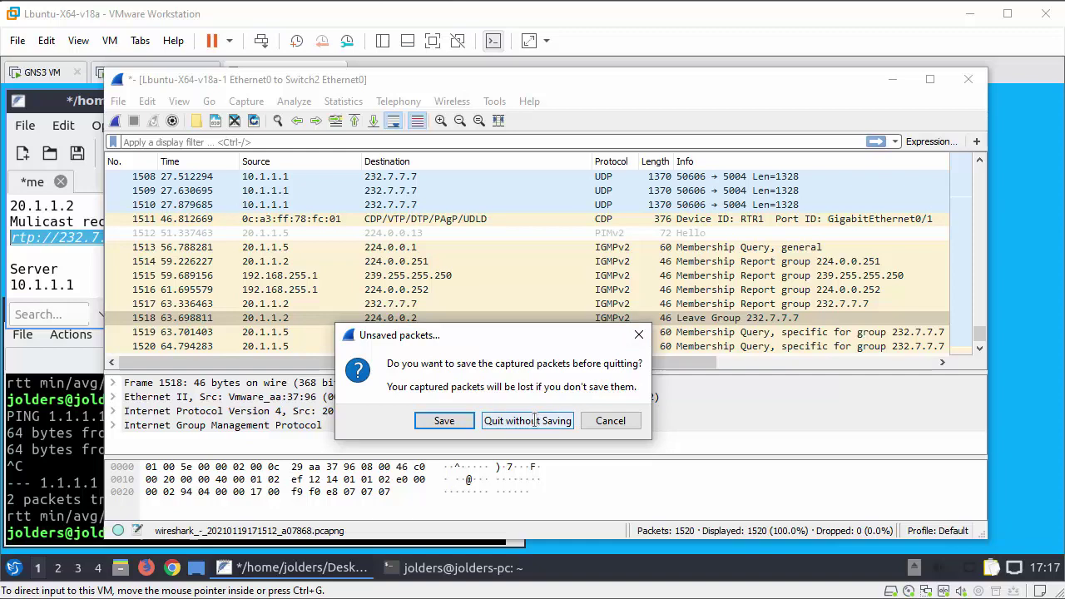
left_click(533, 422)
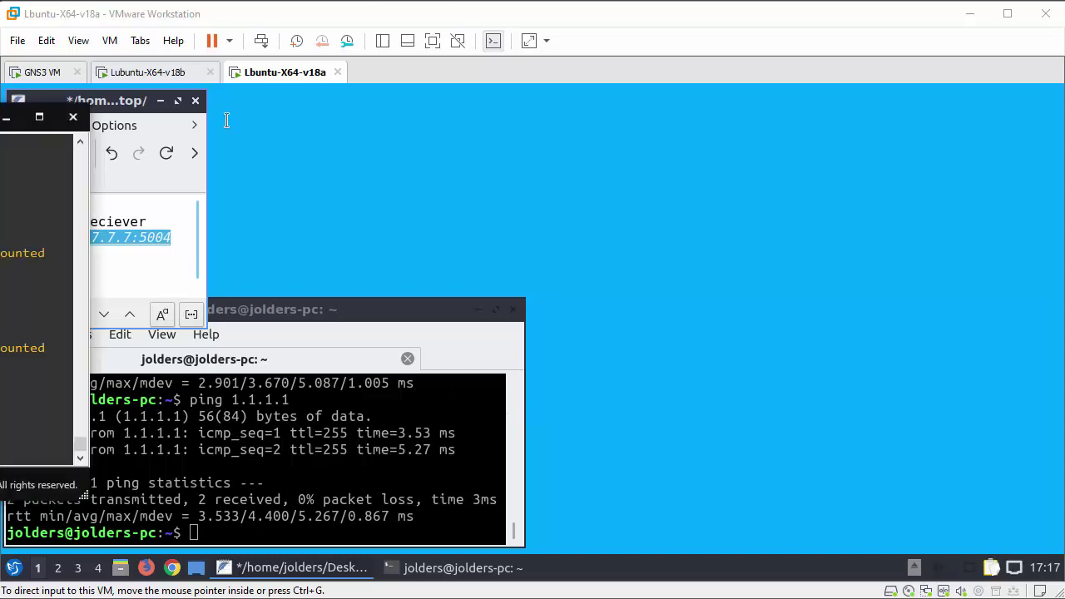
left_click_drag(0, 125, 798, 130)
left_click_drag(423, 404, 428, 403)
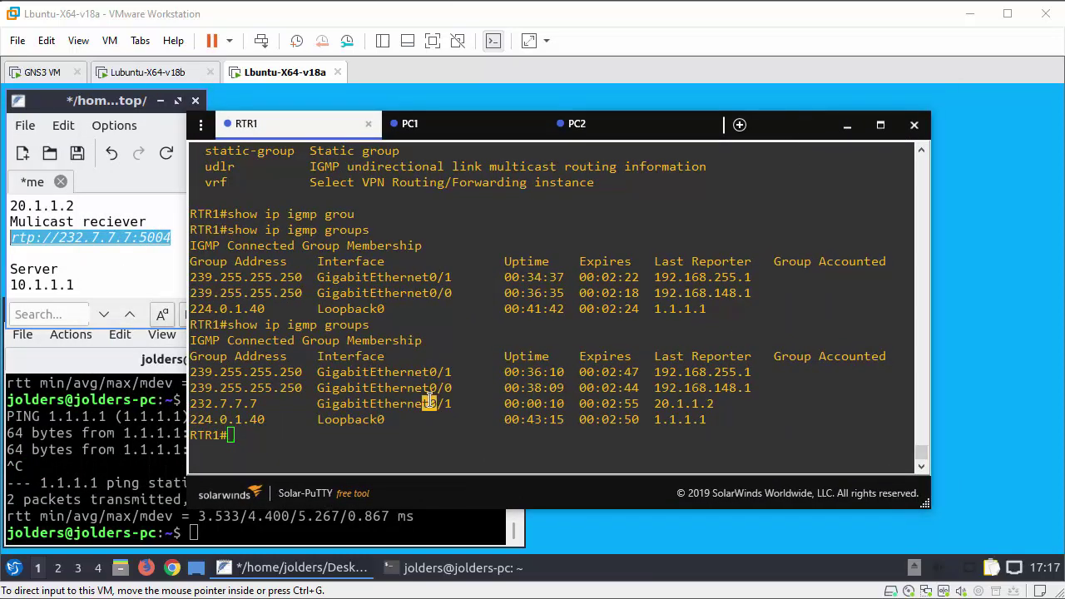
- Run SH RUN on RTR1, page past ip multicast-routing to the GigabitEthernet interfaces, and enlarge the terminal
type("SH RUN")
key("Return")
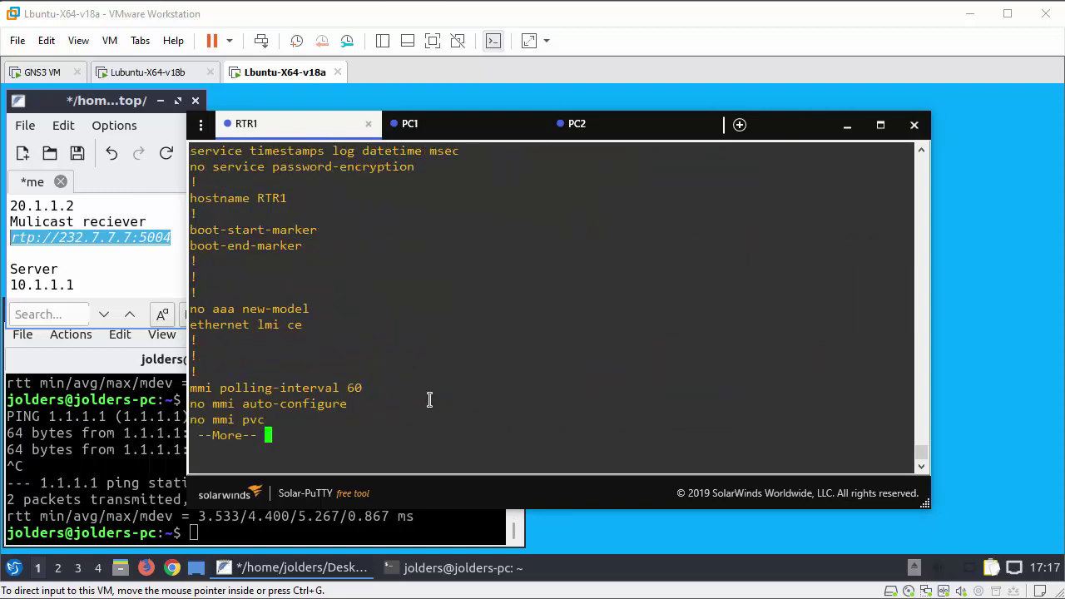
key("space")
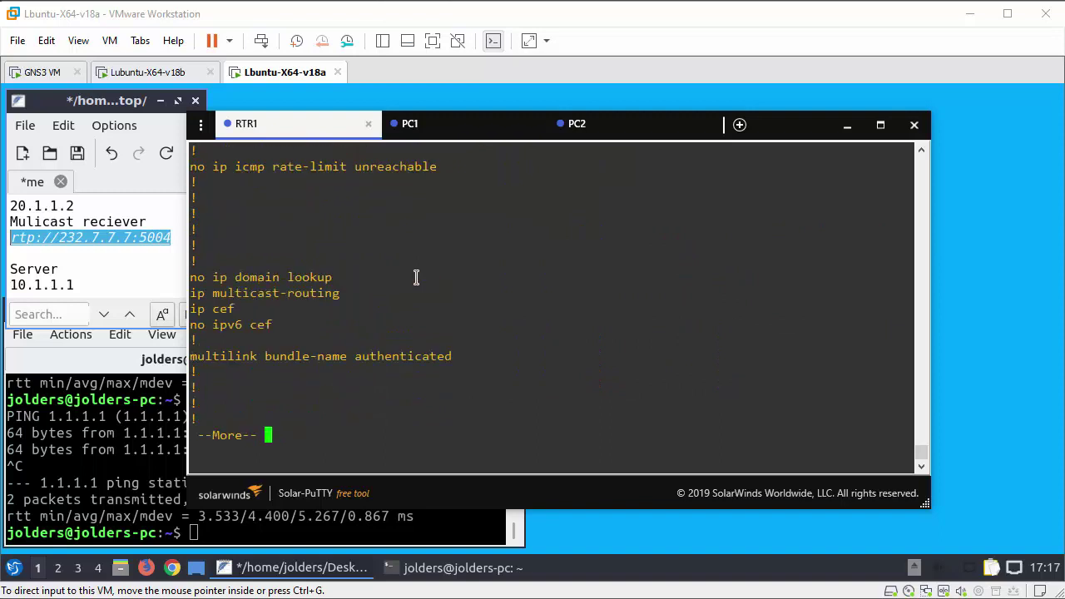
left_click_drag(343, 293, 191, 292)
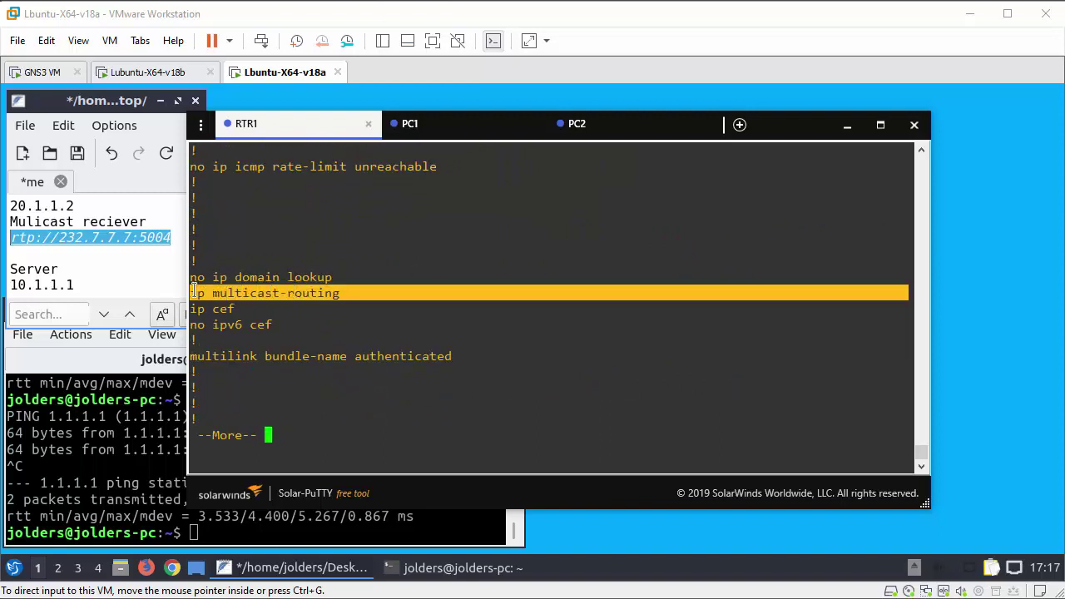
left_click(402, 321)
key("space")
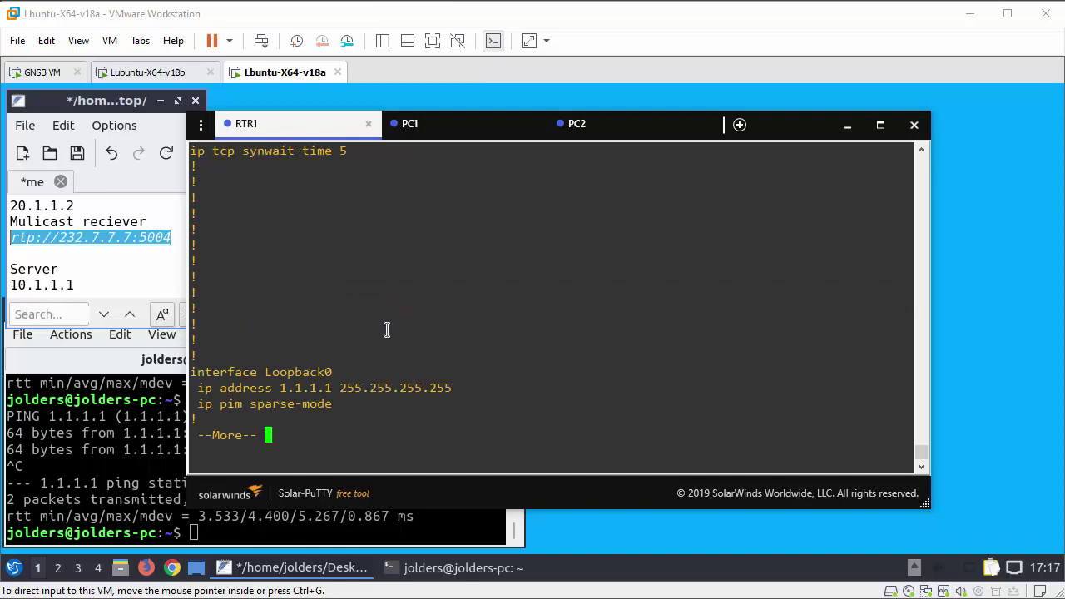
key("space")
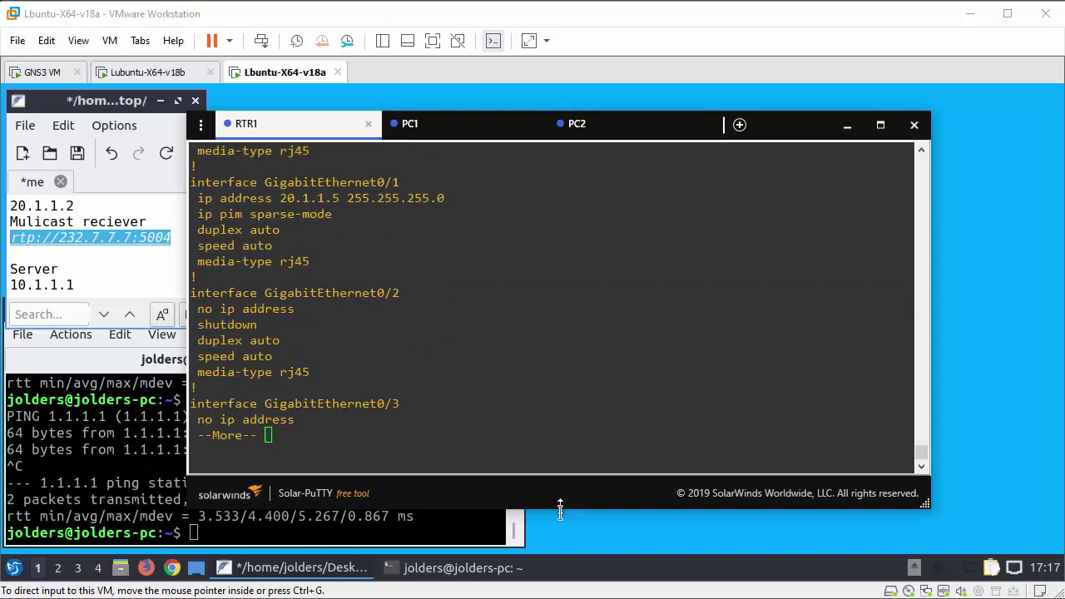
left_click_drag(559, 507, 559, 554)
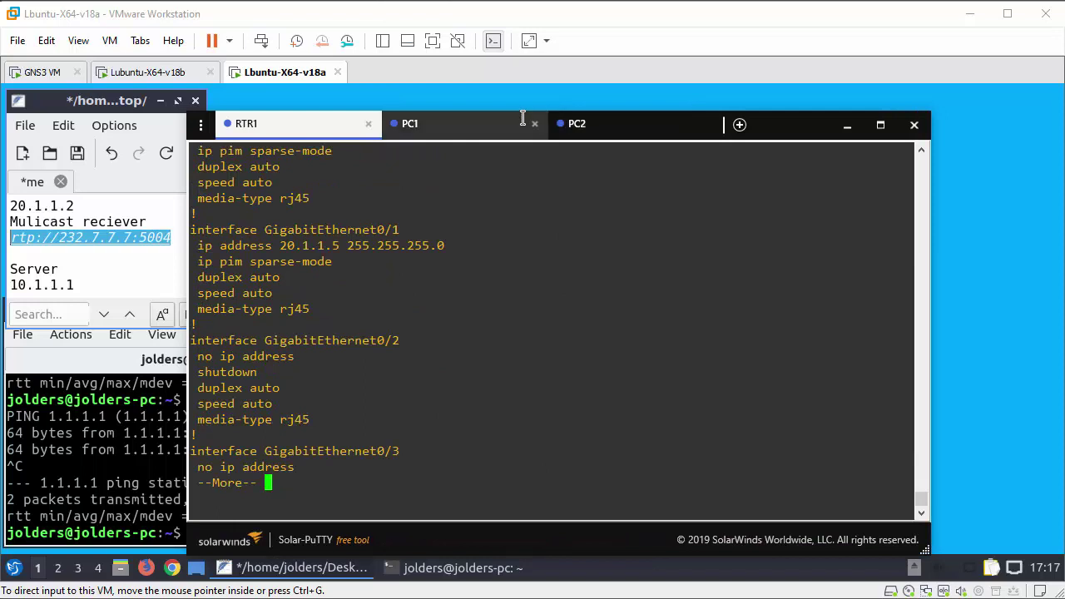
left_click_drag(518, 111, 526, 74)
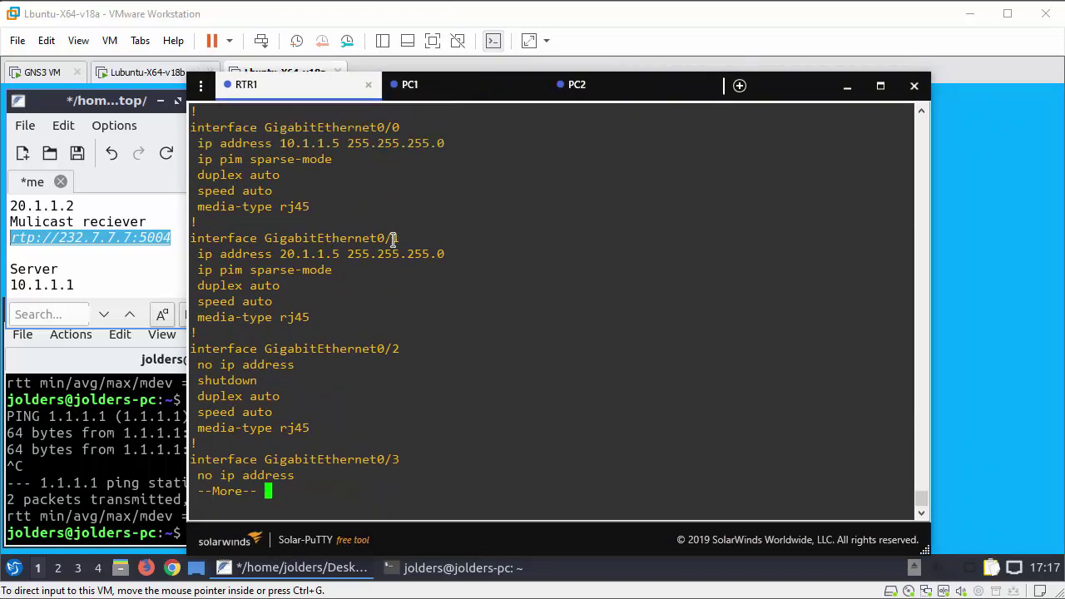
- Highlight the ip pim sparse-mode lines under Loopback0, GigabitEthernet0/0 and GigabitEthernet0/1
scroll(390, 246, "up", 4)
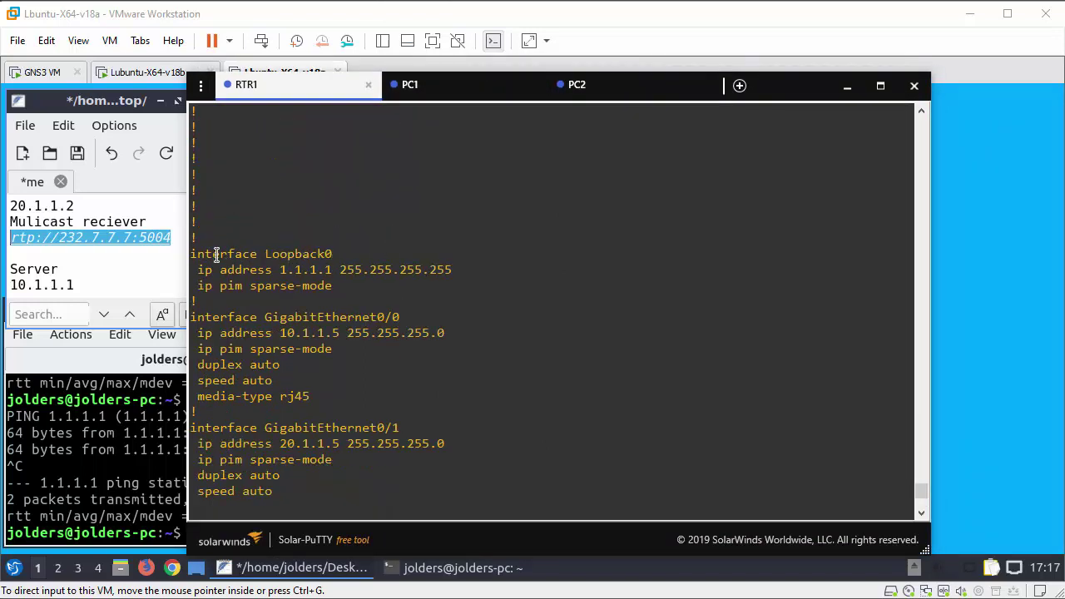
left_click_drag(205, 253, 341, 251)
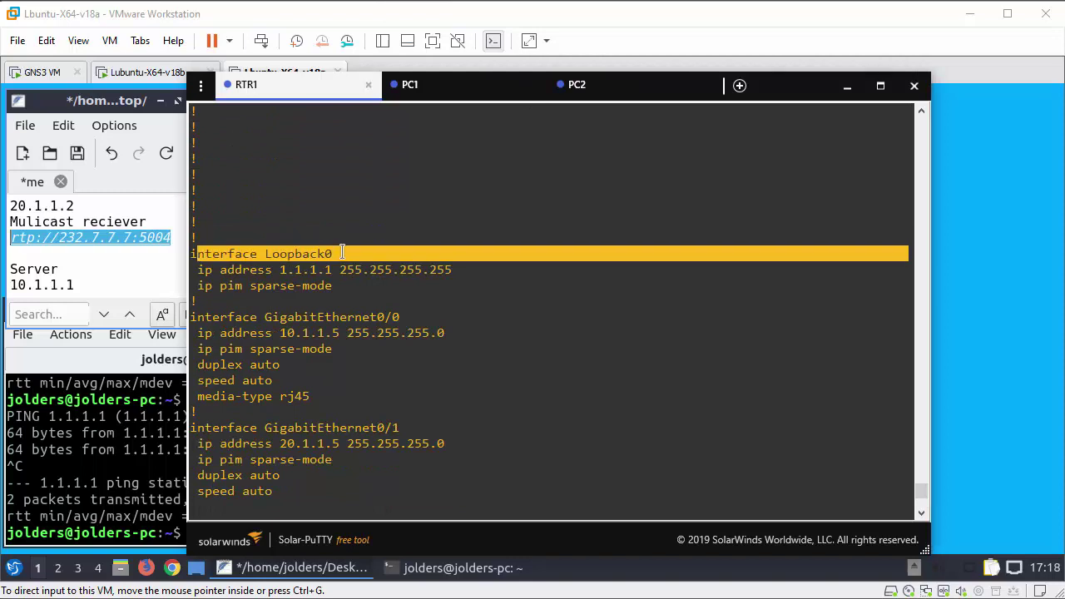
left_click(223, 282)
left_click_drag(198, 285, 333, 286)
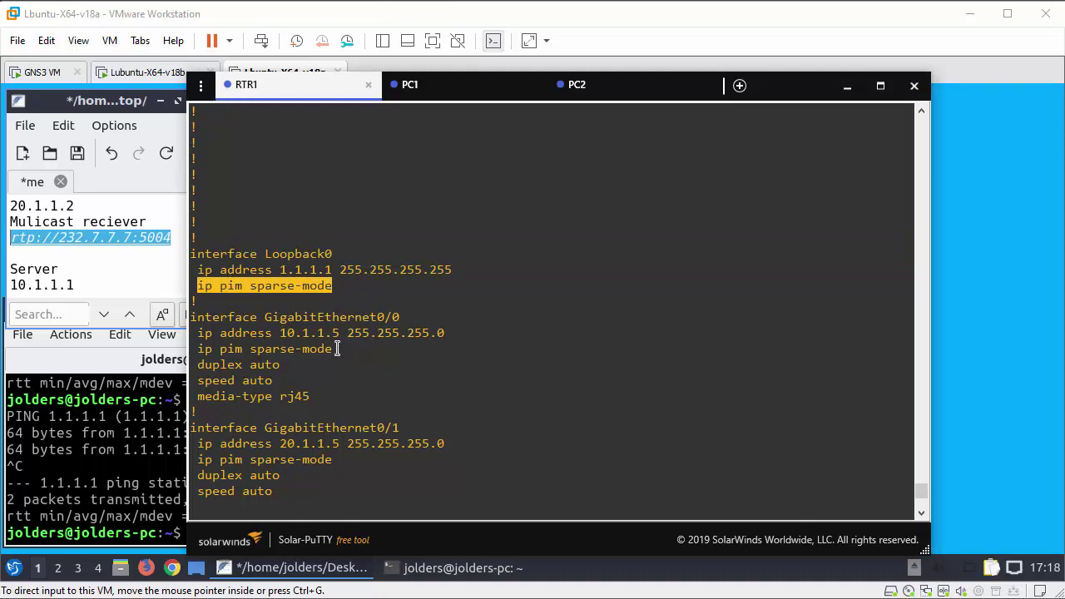
left_click_drag(335, 349, 197, 349)
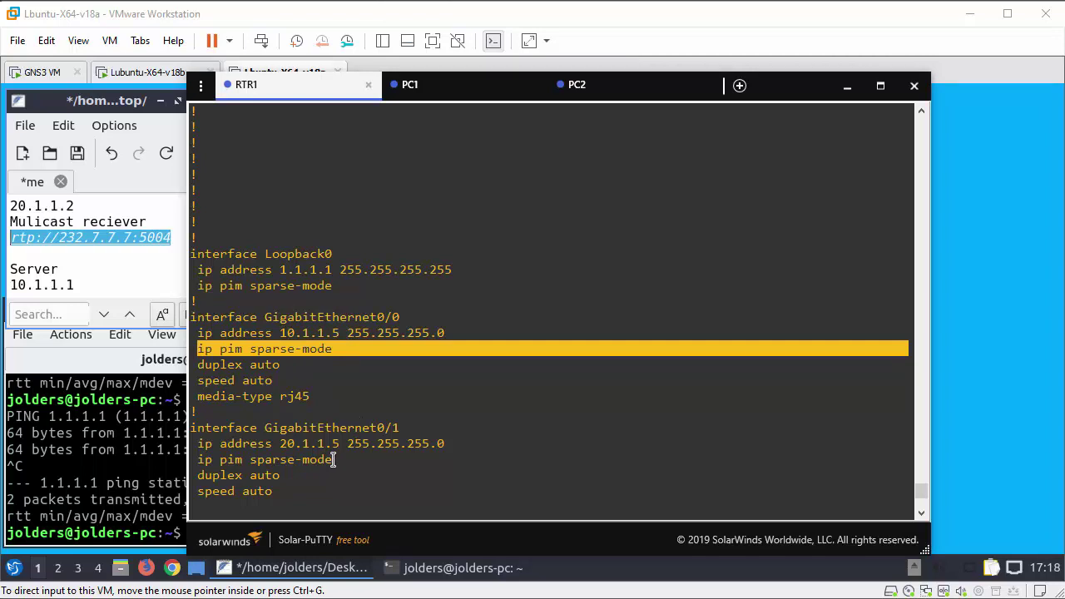
left_click_drag(332, 460, 200, 459)
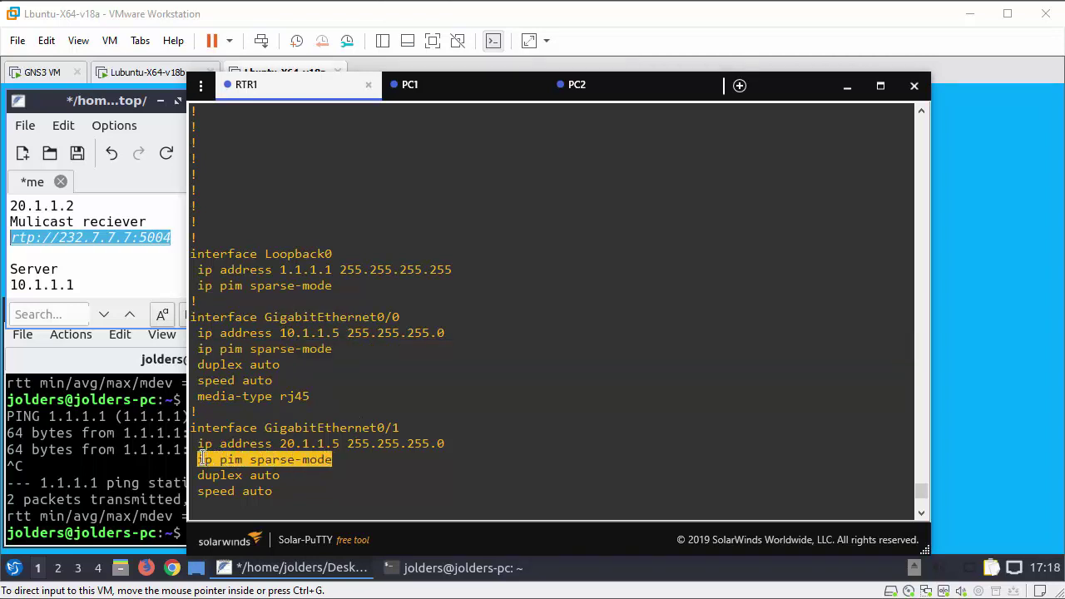
left_click(457, 391)
left_click_drag(334, 459, 198, 460)
left_click_drag(332, 348, 197, 349)
left_click_drag(342, 285, 198, 289)
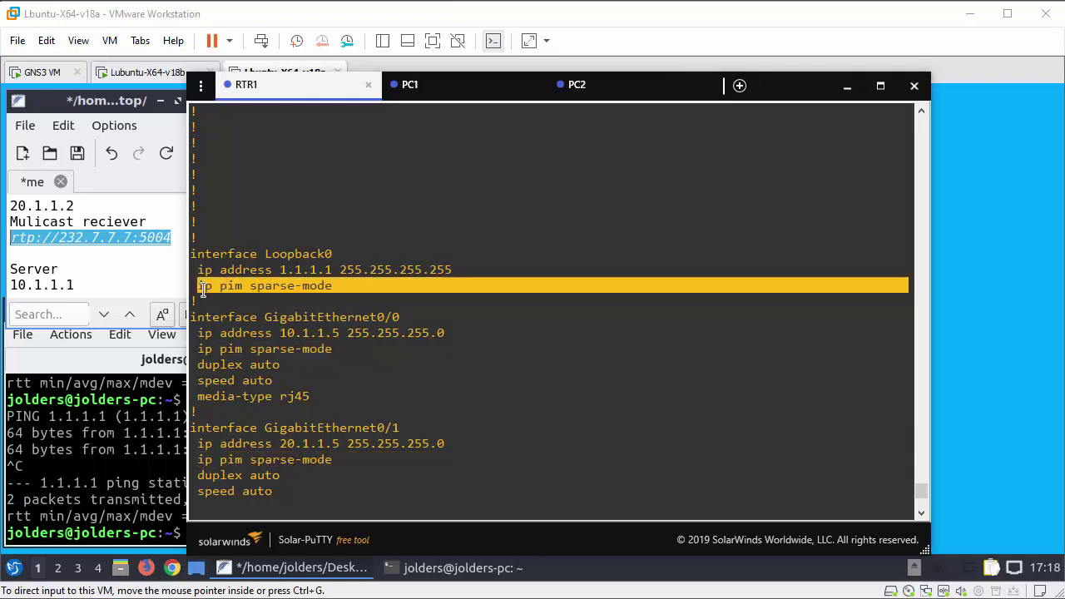
left_click(349, 329)
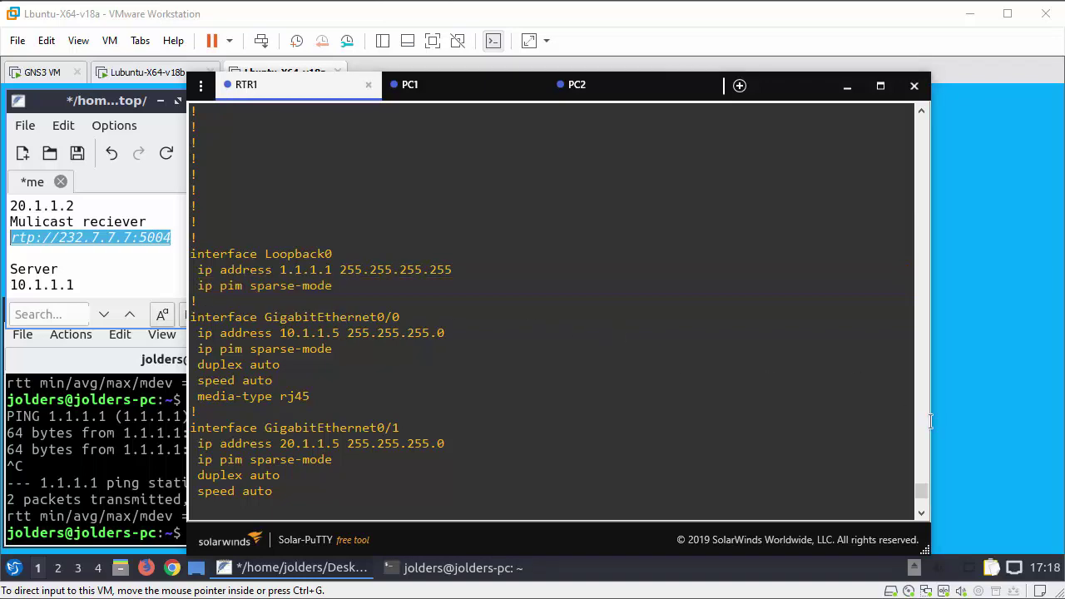
- Page forward and highlight the ip pim rp-address 1.1.1.1 line
key("space")
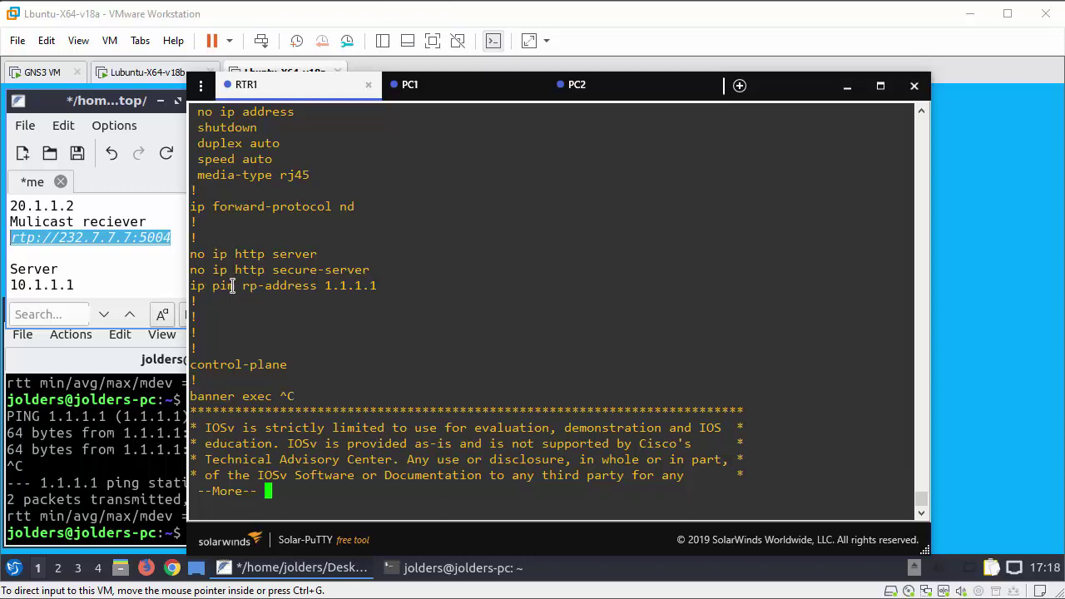
left_click_drag(388, 286, 189, 285)
left_click(313, 304)
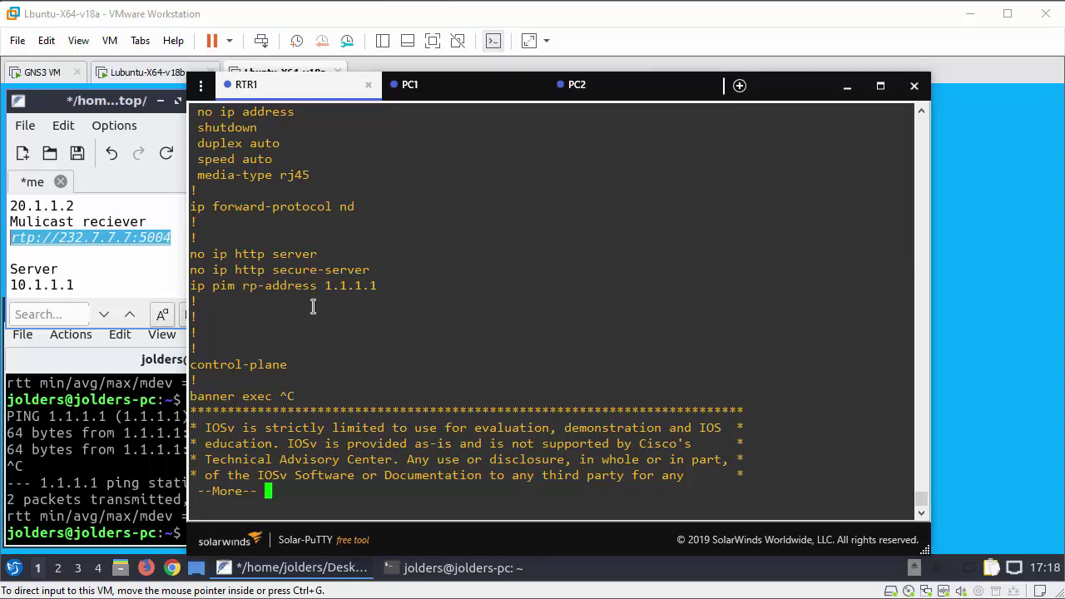